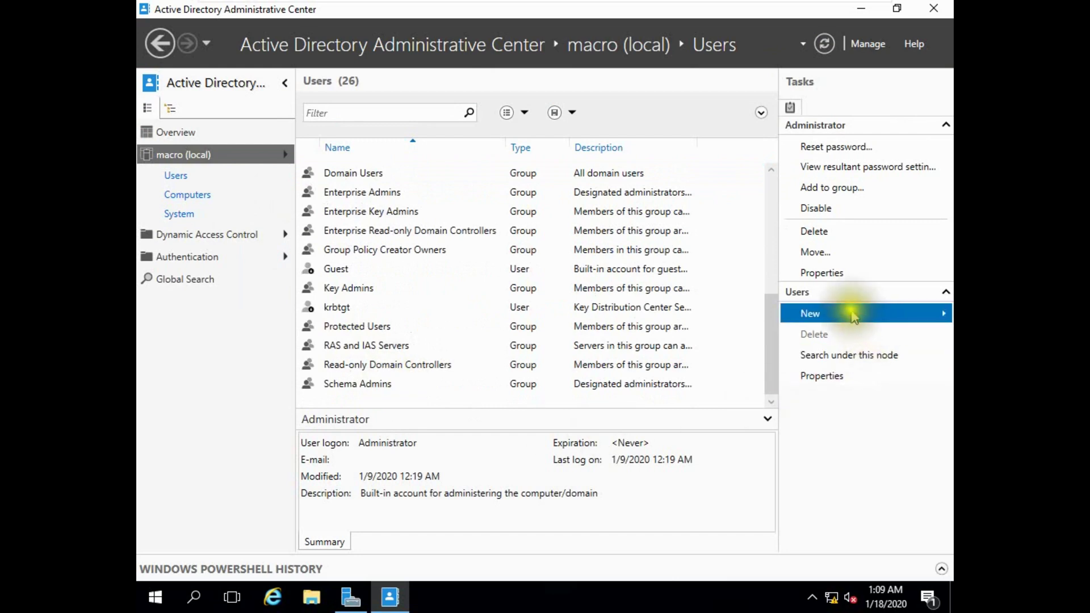
Choose New > User in the Tasks pane for the macro domain's Users container.
left_click(846, 316)
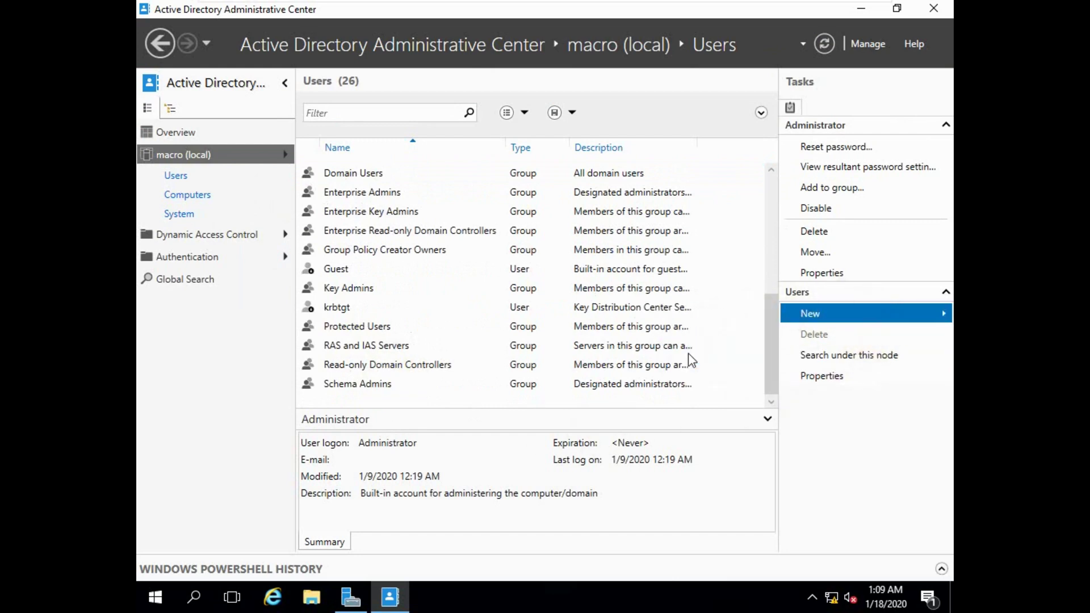
left_click(694, 355)
left_click(398, 95)
Enter the new user's first name, last name and UPN logon name.
left_click(395, 106)
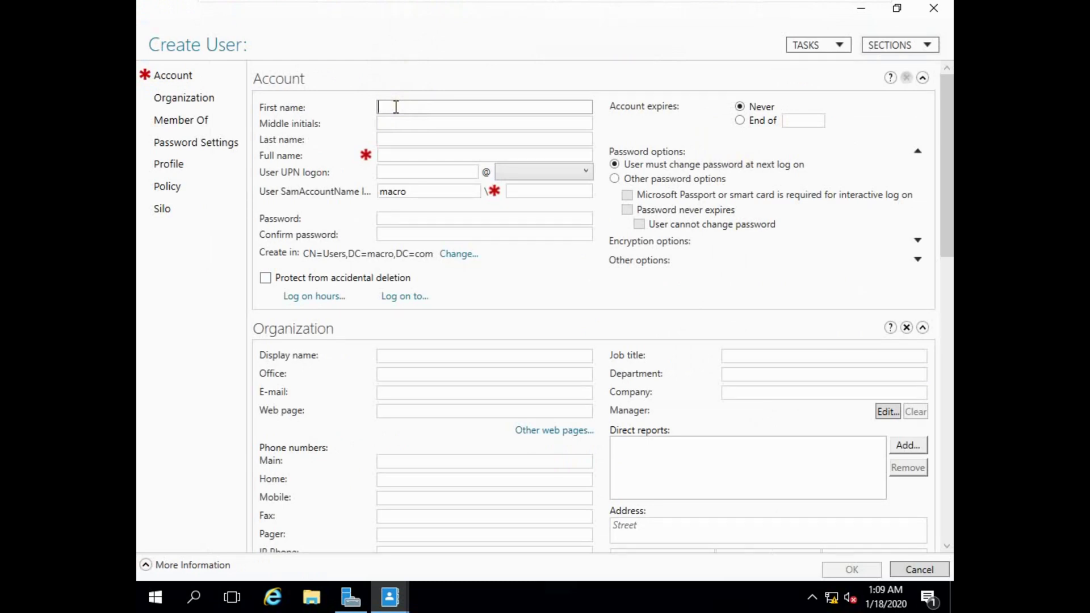
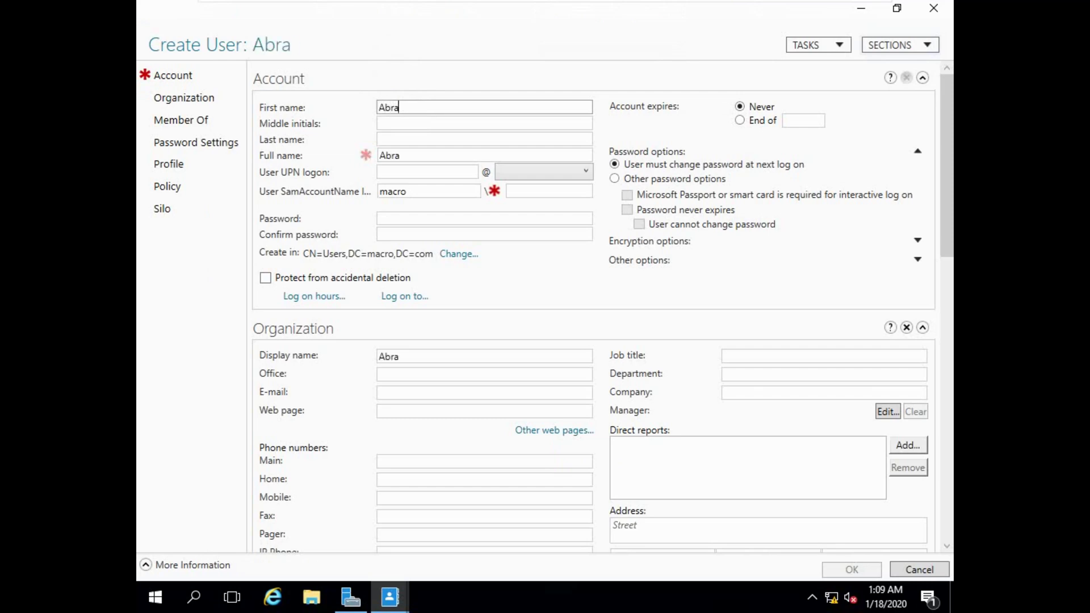
left_click(391, 140)
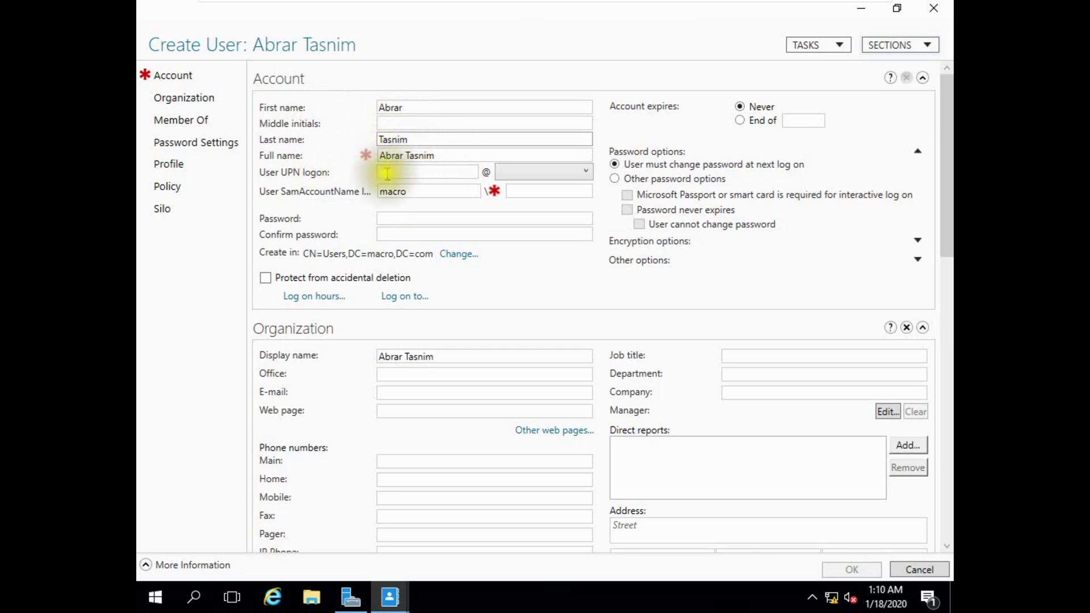
left_click(393, 173)
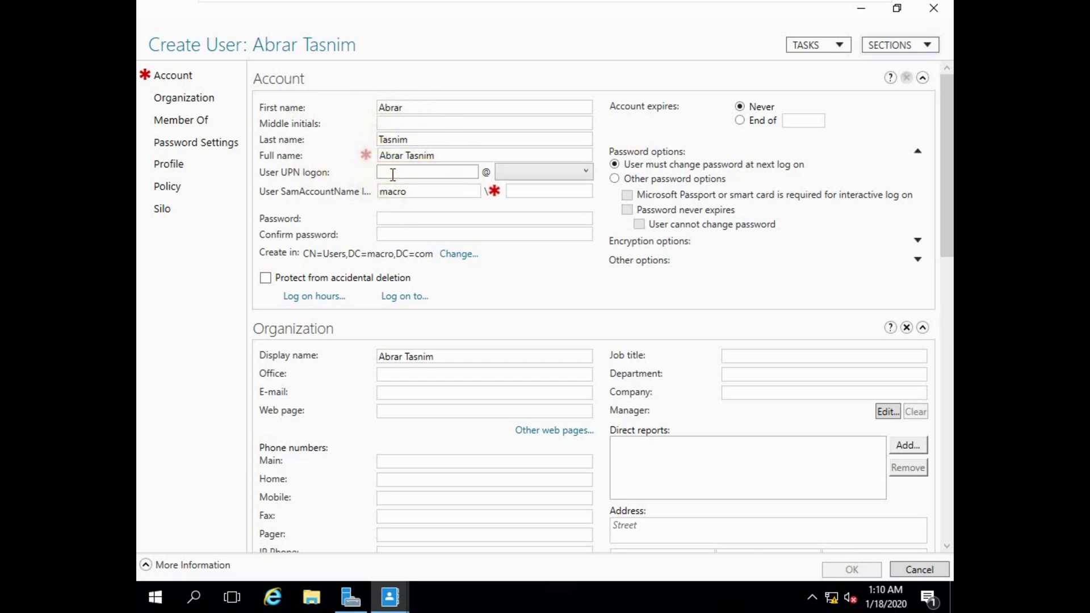
type("abrar")
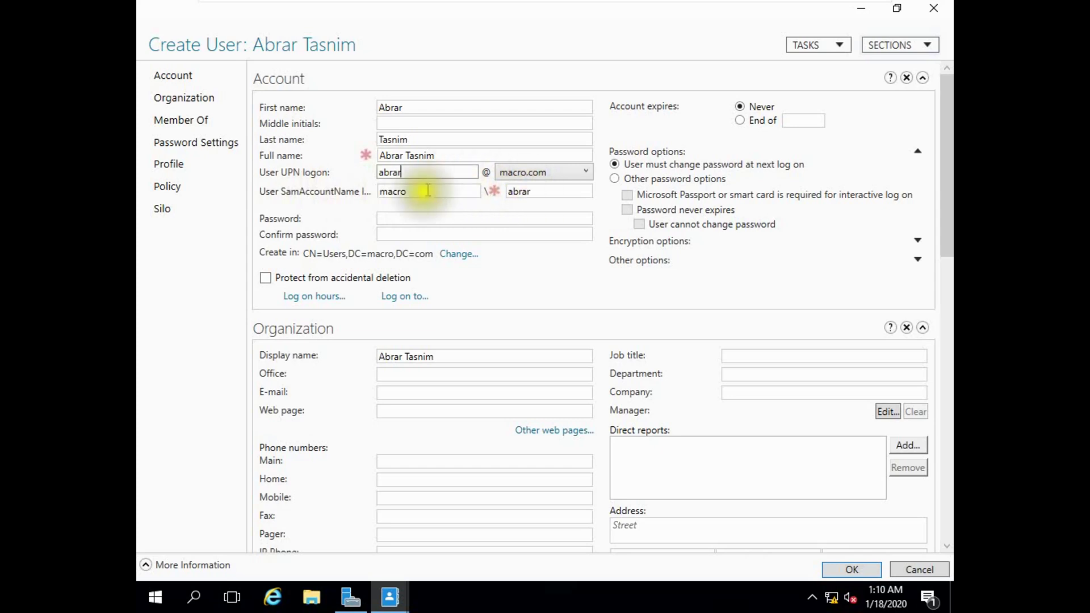
Type the account password and confirm it.
left_click(394, 218)
type("P")
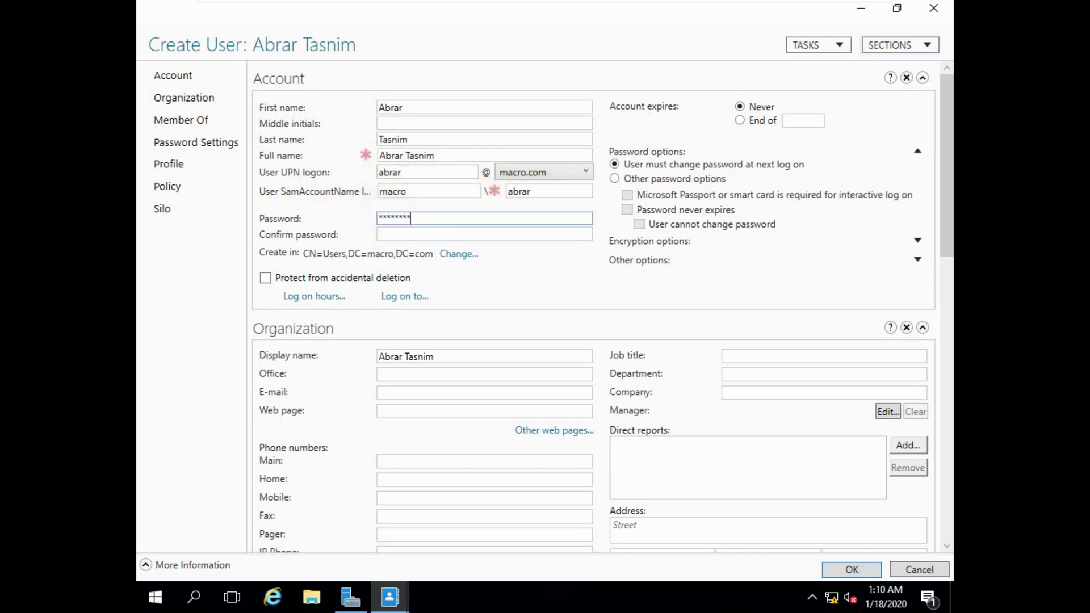
key("Tab")
type("Password1")
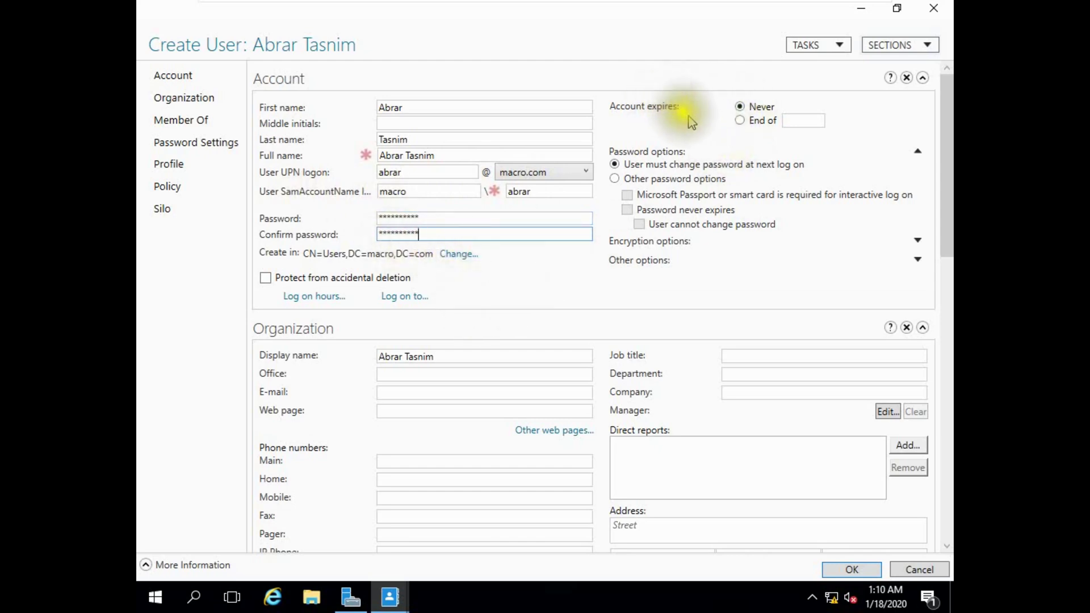
Set the account to expire at the end of 1/1/2021.
left_click(761, 126)
left_click(813, 121)
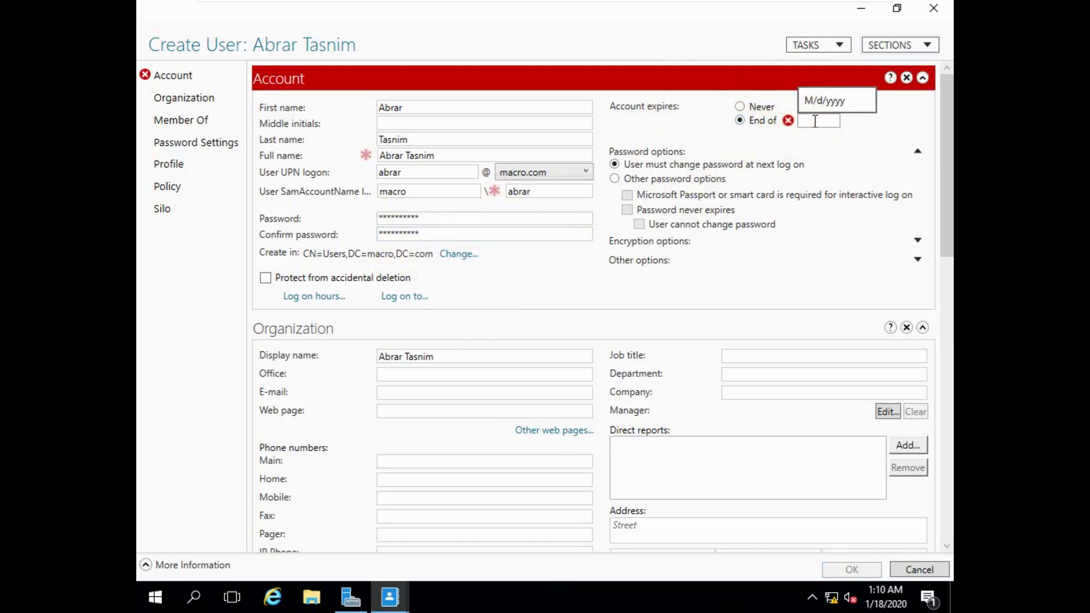
type("1/1/201")
type("1")
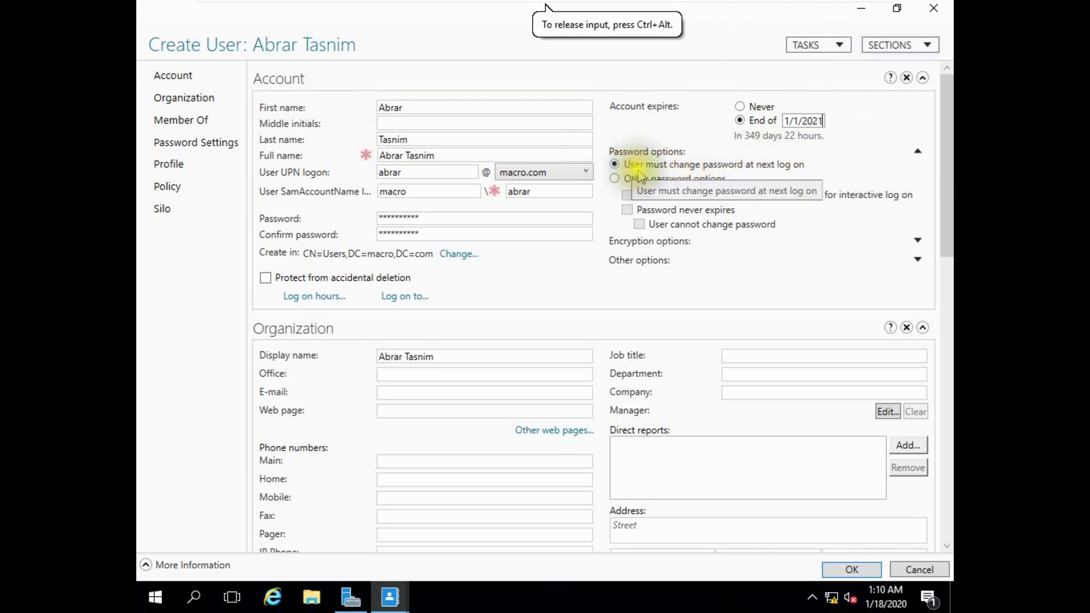
Use other password options: password never expires, user cannot change it, smart card required.
left_click(672, 180)
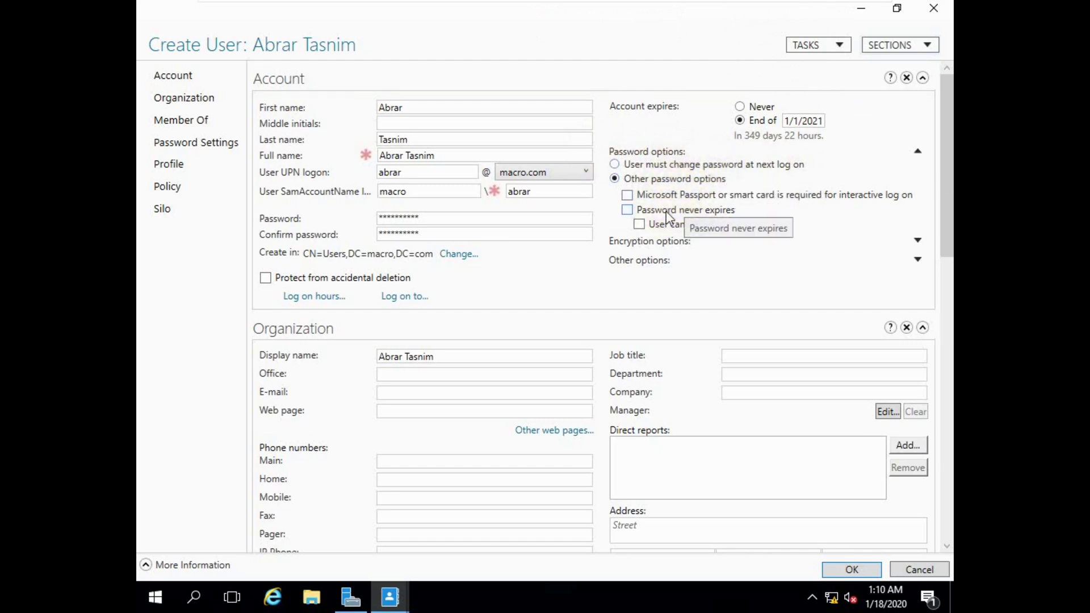
left_click(667, 212)
left_click(689, 226)
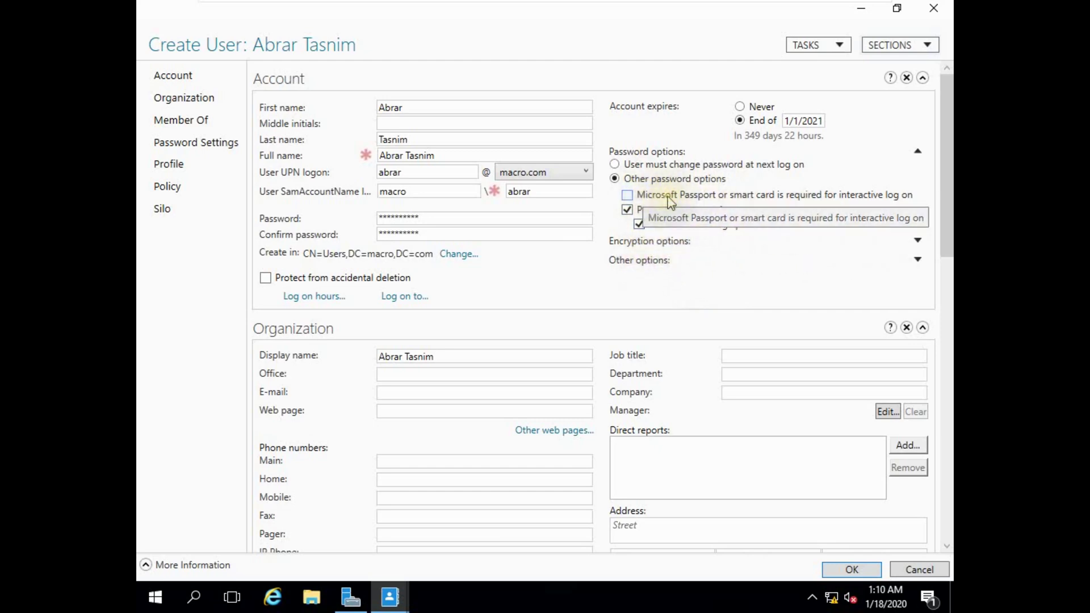
left_click(889, 199)
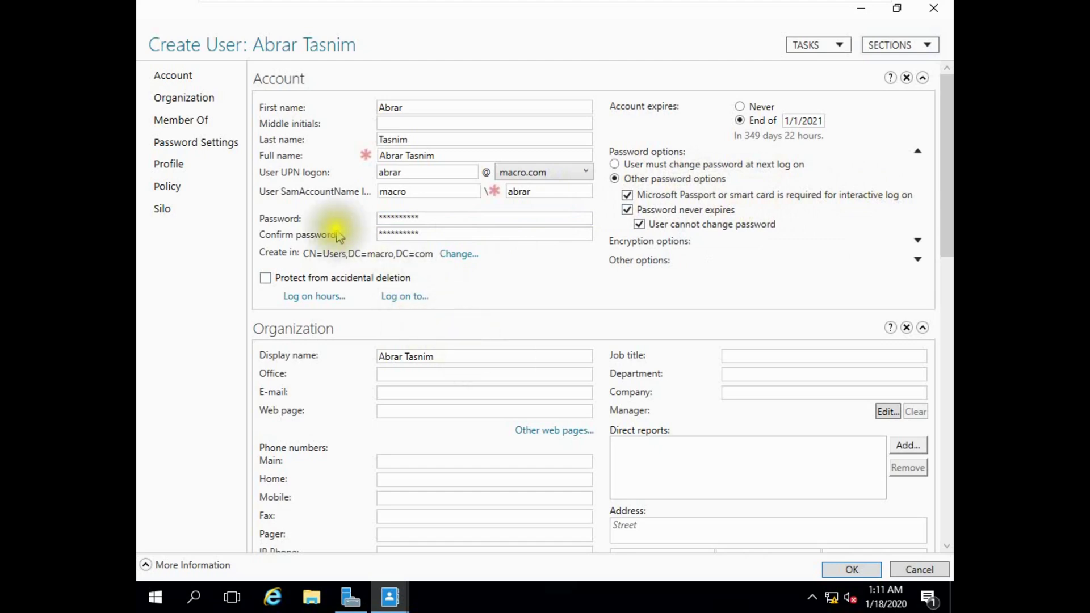
Open the logon hours grid and deny logon all day Friday and Saturday.
left_click(312, 297)
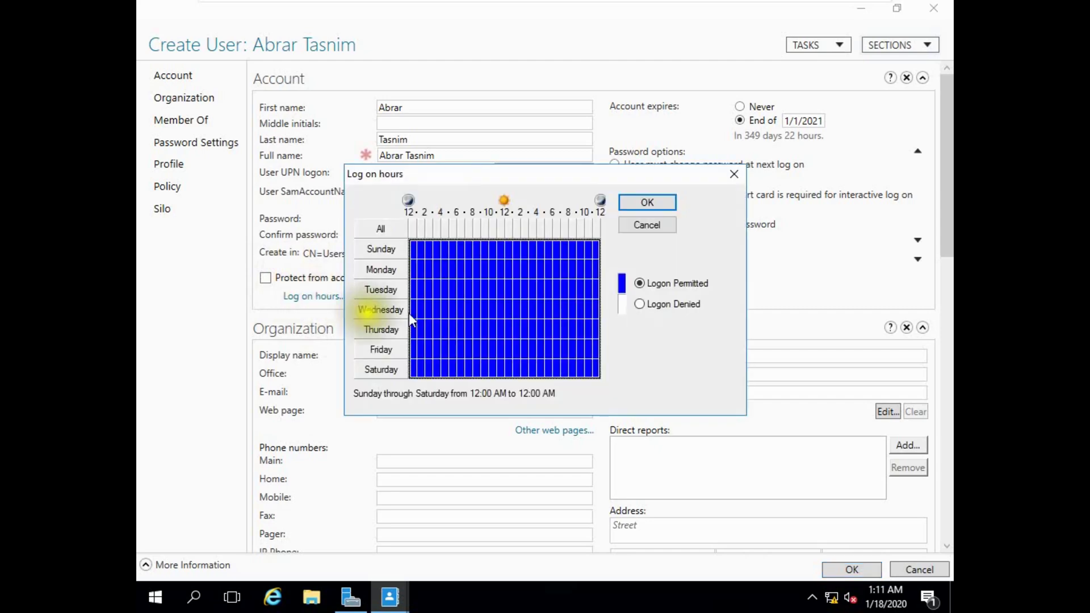
left_click(367, 354)
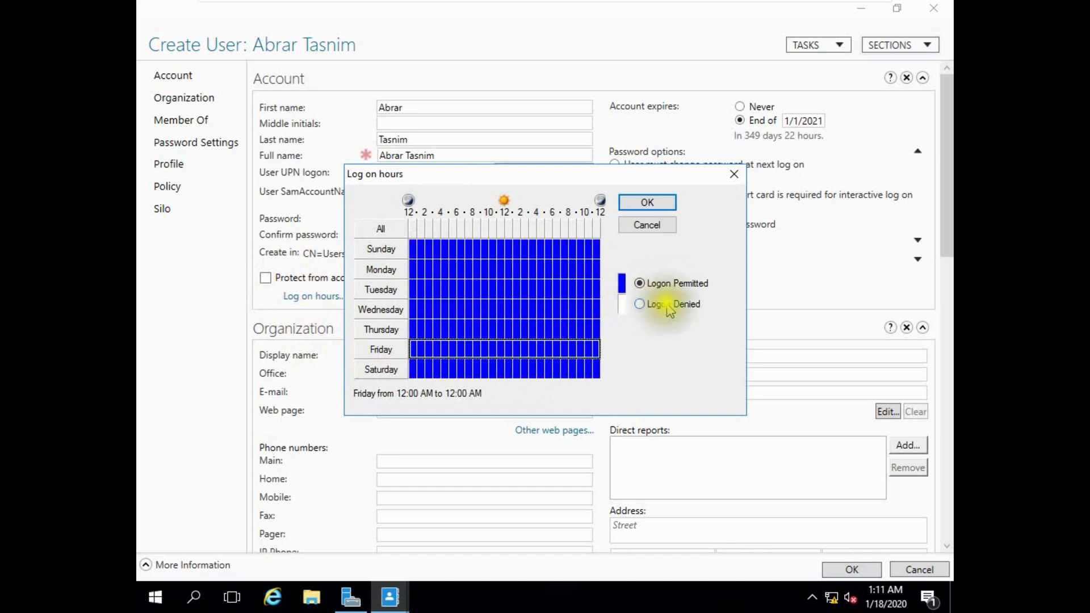
left_click(668, 306)
left_click(383, 370)
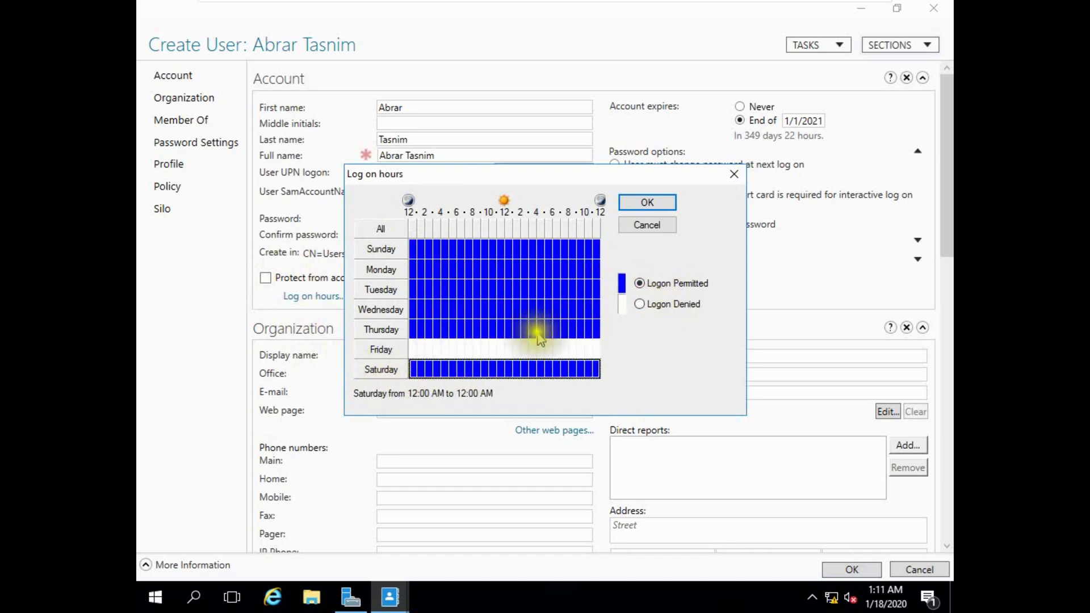
left_click(654, 306)
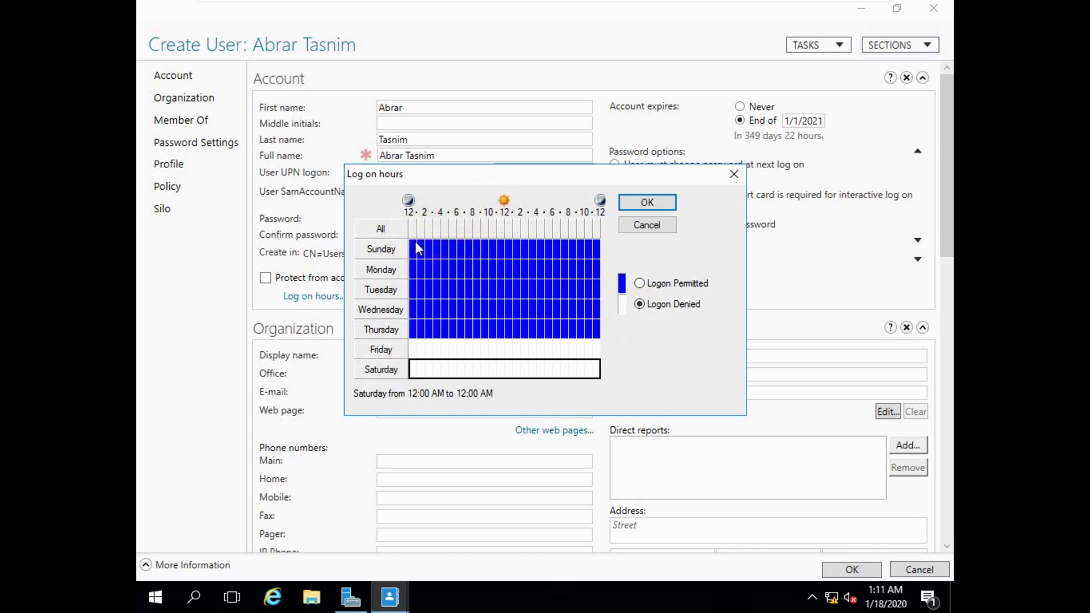
Deny logon Sunday through Thursday before 9 AM and after 5 PM.
left_click(483, 245)
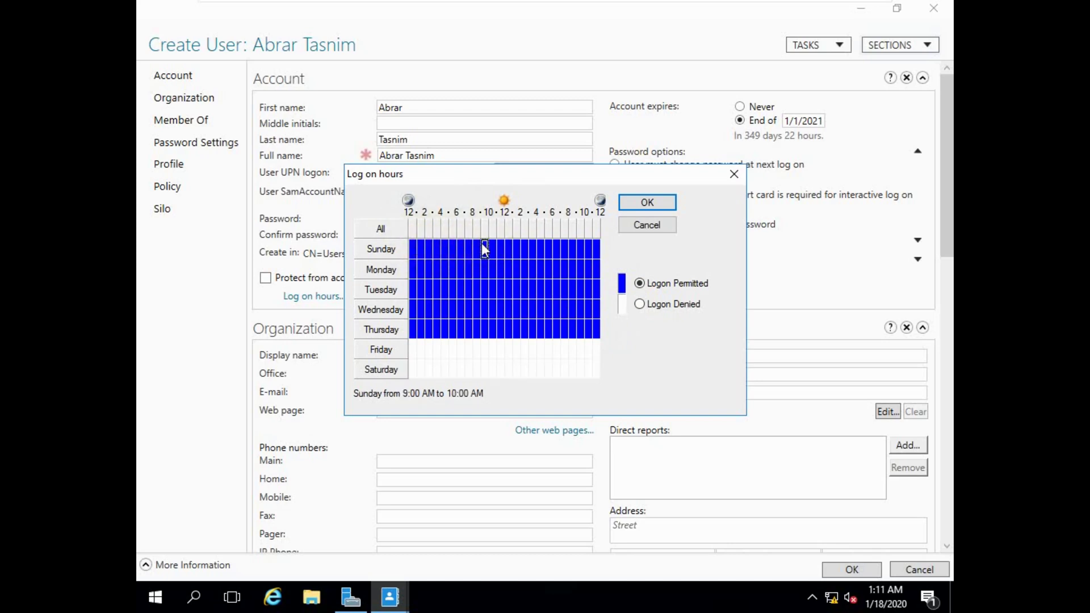
key("shift+Right")
key("shift+Right")
key("shift+Right")
key("shift+Right")
key("shift+Right")
key("shift+Right")
key("shift+Right")
key("shift+Down")
key("shift+Down")
key("shift+Down")
key("shift+Down")
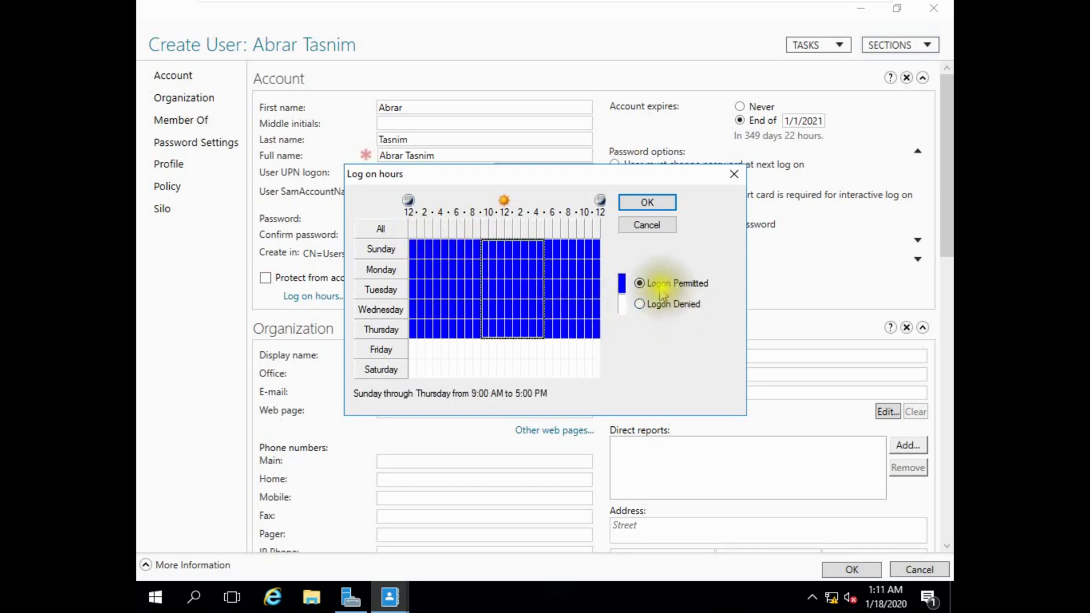
left_click(550, 250)
key("shift+Right")
key("shift+Right")
key("shift+Right")
key("shift+Right")
key("shift+Right")
key("shift+Right")
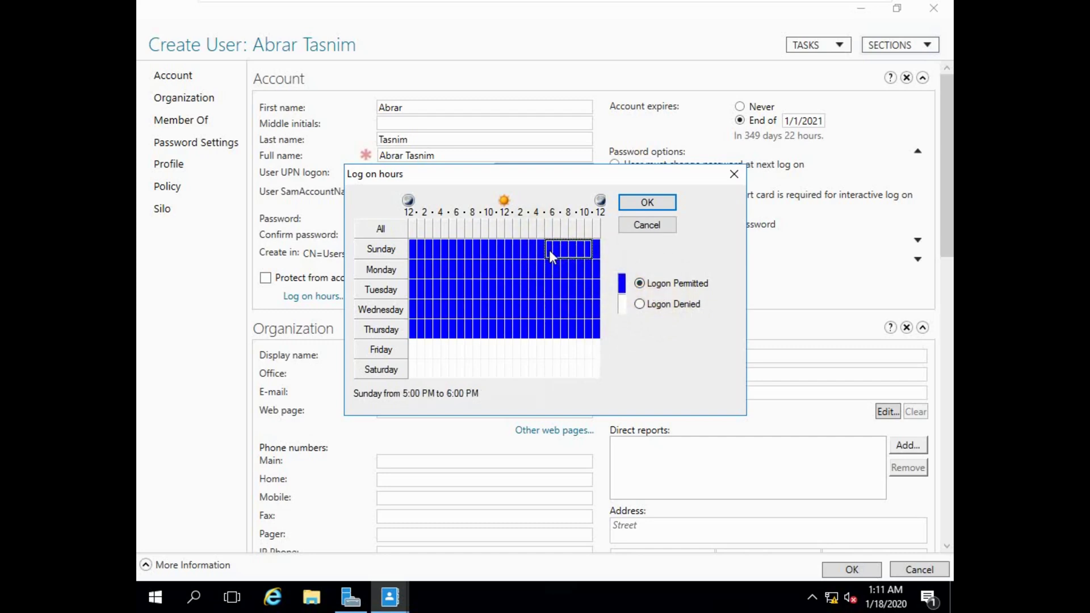
key("shift+Down")
key("shift+Down")
key("shift+Down")
key("shift+Down")
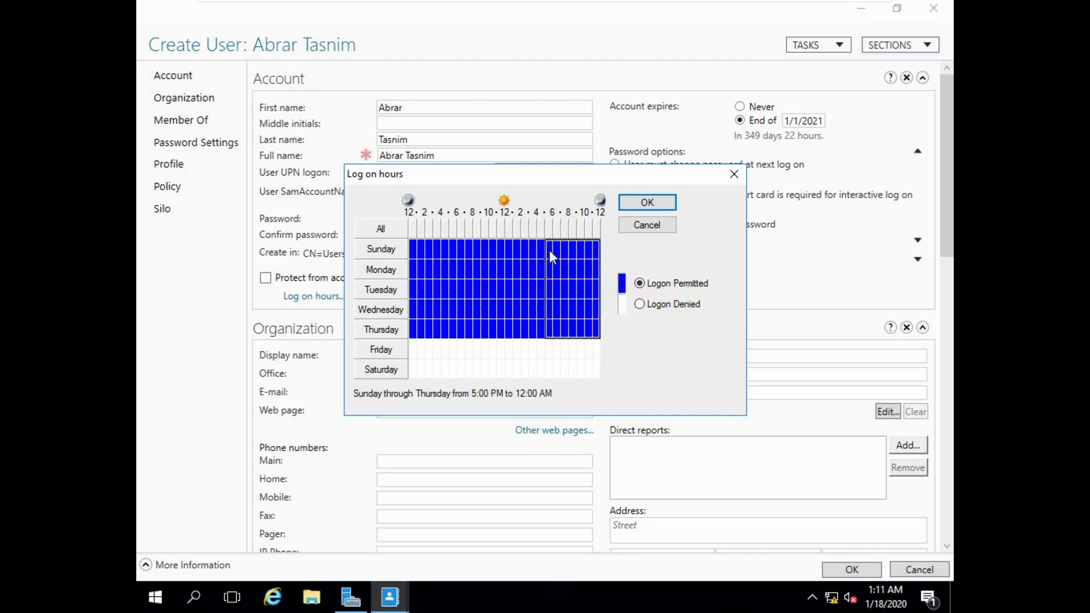
left_click(640, 303)
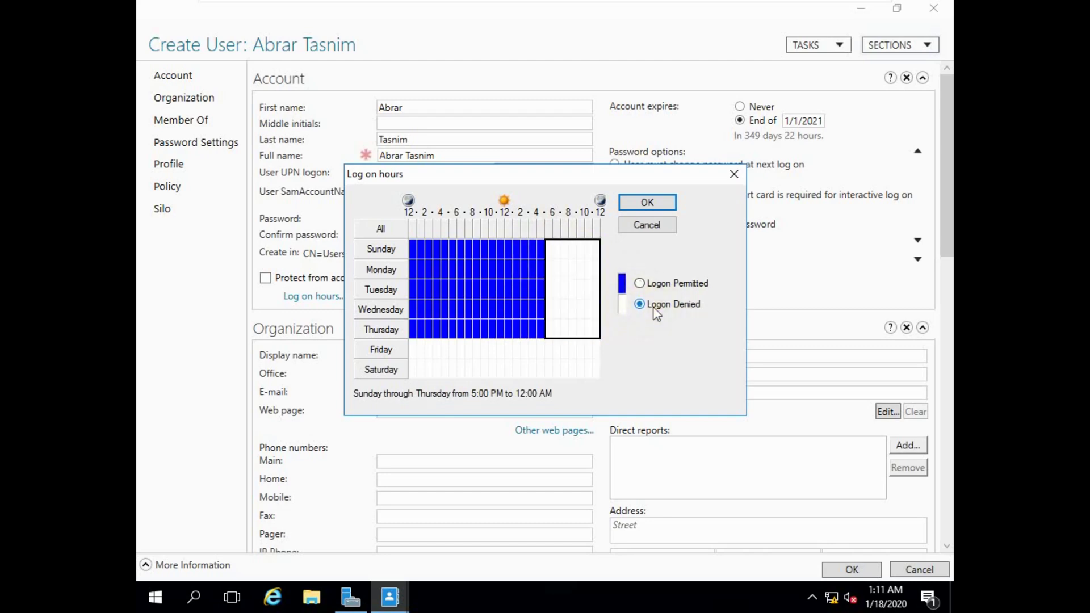
left_click(412, 248)
key("shift+Right")
key("shift+Right")
key("shift+Right")
key("shift+Right")
key("shift+Right")
key("shift+Right")
key("shift+Right")
key("shift+Right")
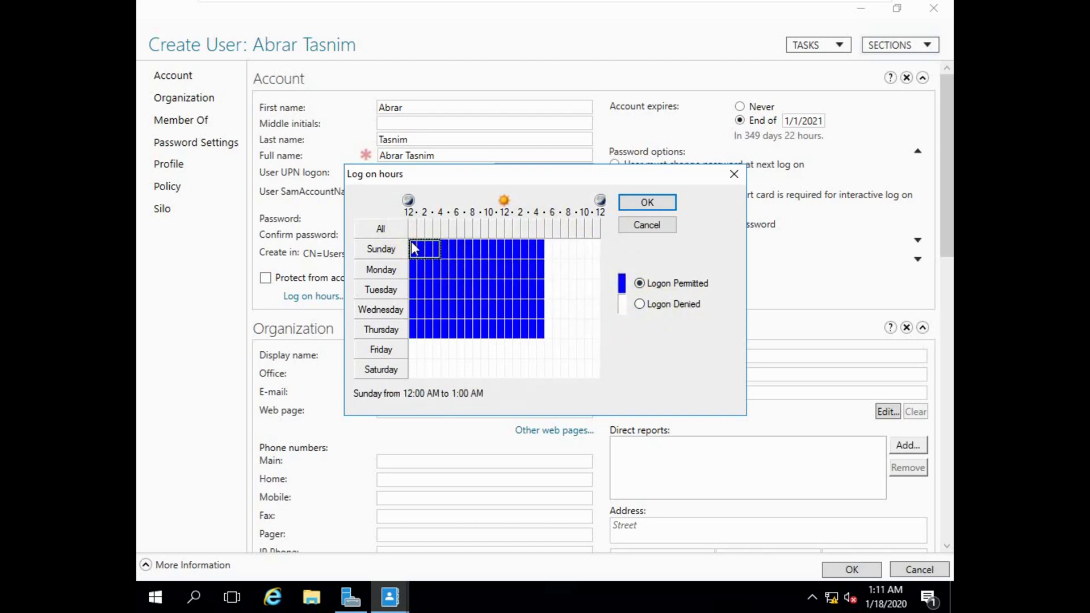
key("shift+Down")
key("shift+Down")
key("shift+Down")
key("shift+Down")
key("shift+Down")
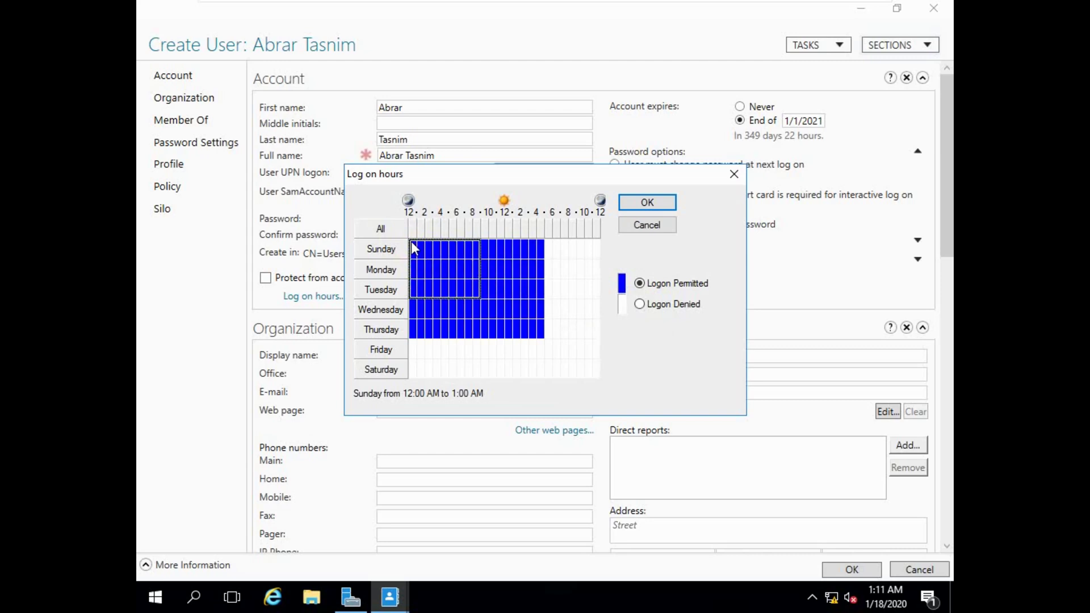
key("shift+Up")
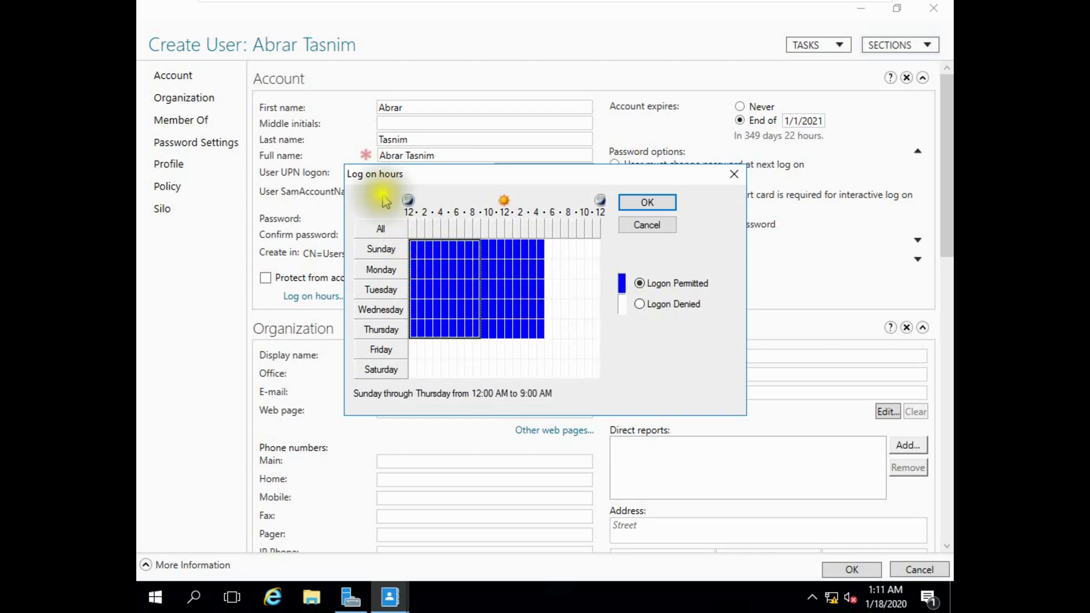
left_click(640, 305)
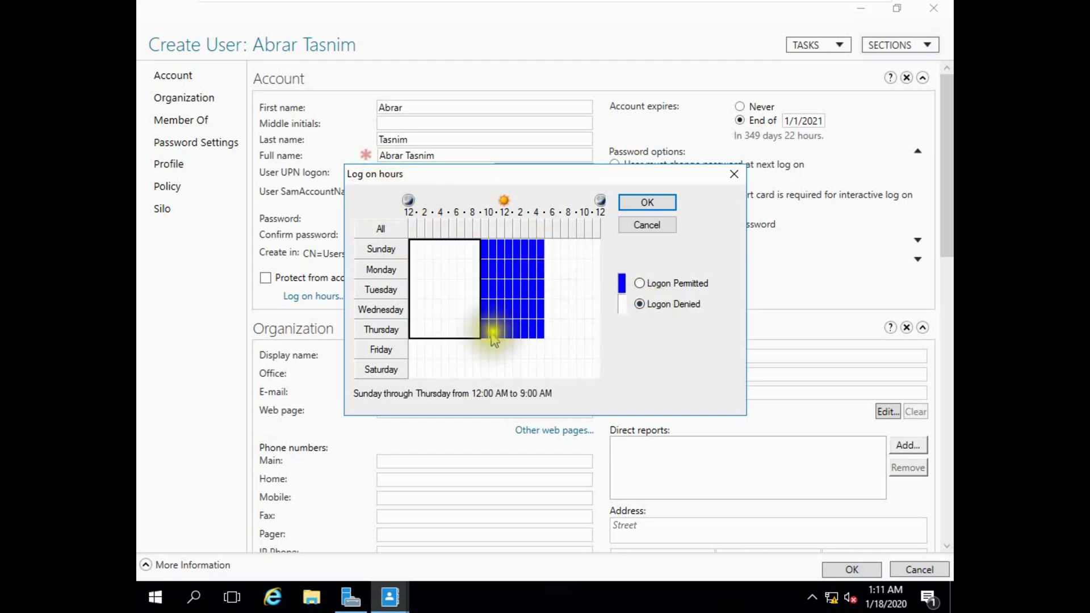
left_click(564, 270)
Select the Sunday–Thursday 9 AM–5 PM block and mark it Logon Permitted.
left_click(483, 242)
key("shift+Right")
key("shift+Right")
key("shift+Right")
key("shift+Right")
key("shift+Right")
key("shift+Right")
key("shift+Right")
key("shift+Right")
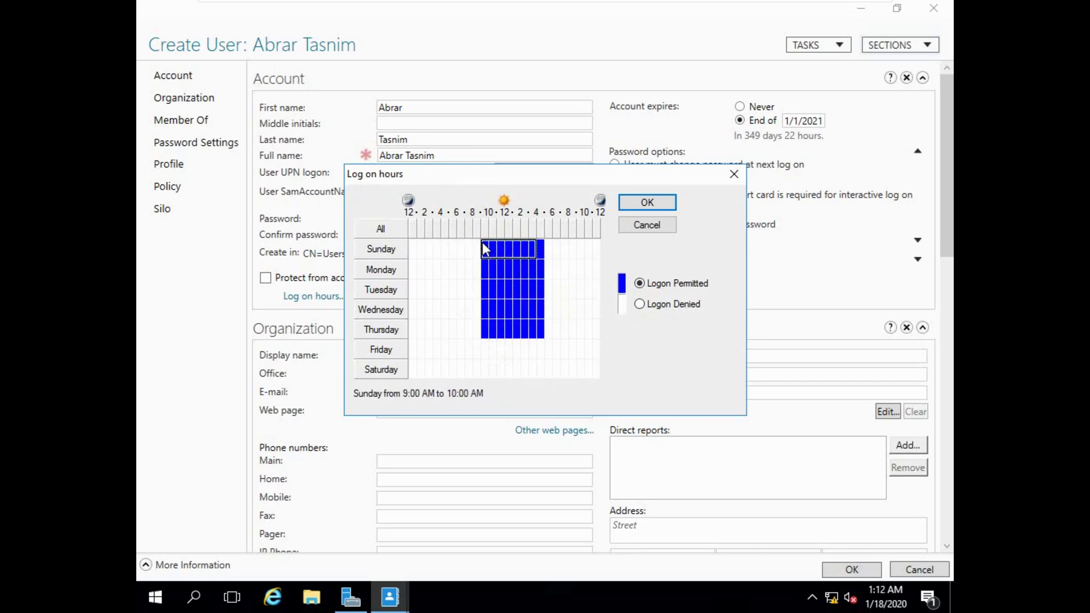
key("shift+Down")
key("shift+Down")
key("shift+Left")
key("shift+Down")
key("shift+Right")
key("shift+Left")
key("shift+Down")
key("shift+Down")
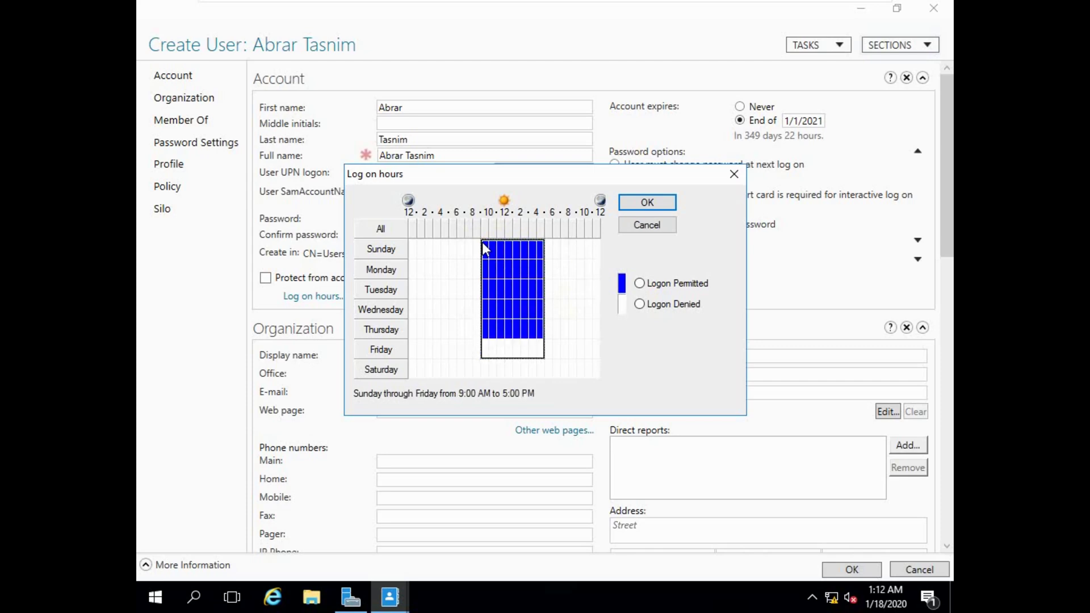
key("Up")
key("shift+Down")
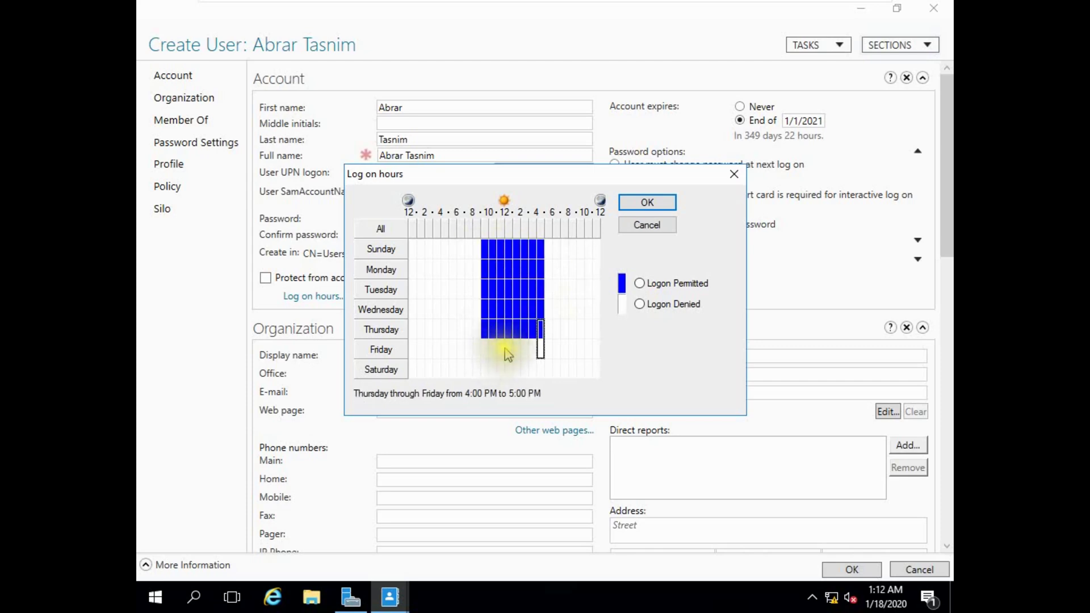
key("Up")
key("Up")
key("Up")
key("Up")
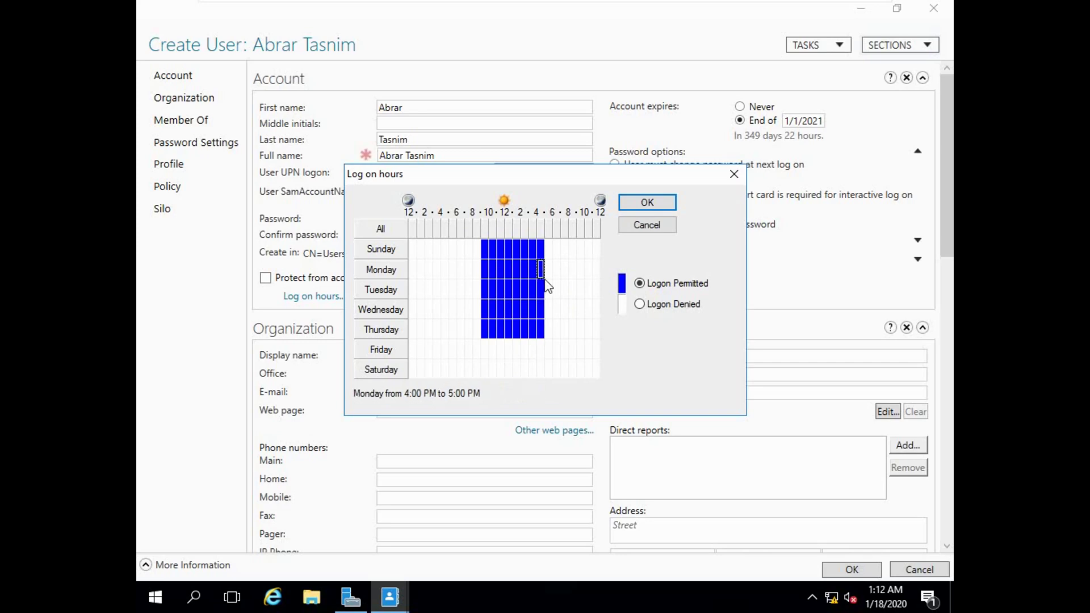
left_click(503, 255)
Reselect the Sunday–Thursday 9 AM–5 PM hours and accept the schedule.
left_click(496, 258)
left_click(488, 257)
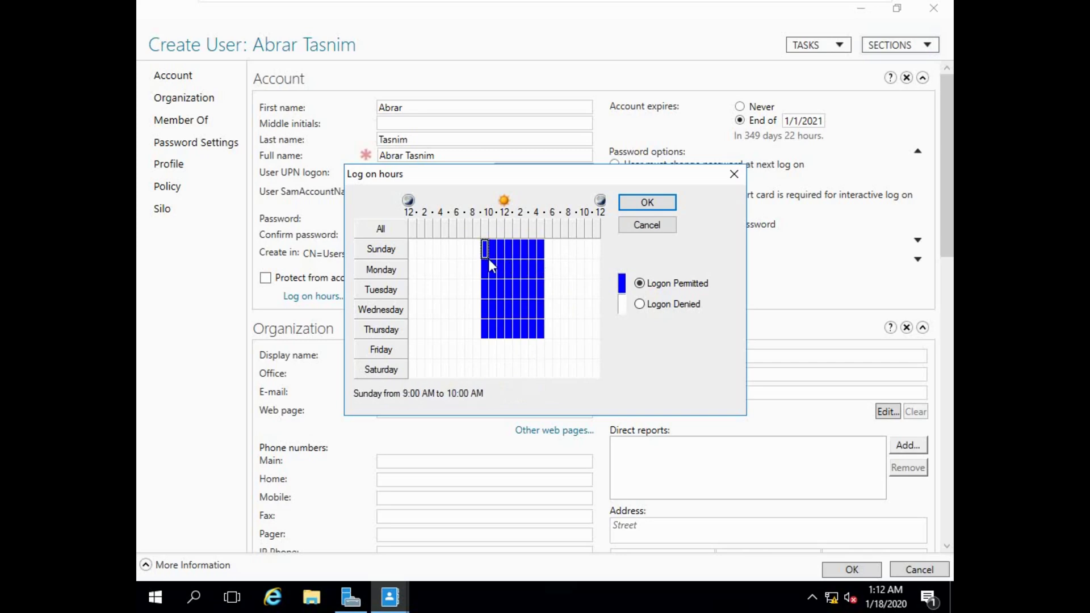
key("shift+Right")
key("shift+Right")
key("shift+Right")
key("shift+Right")
key("shift+Down")
key("shift+Down")
key("shift+Down")
key("shift+Down")
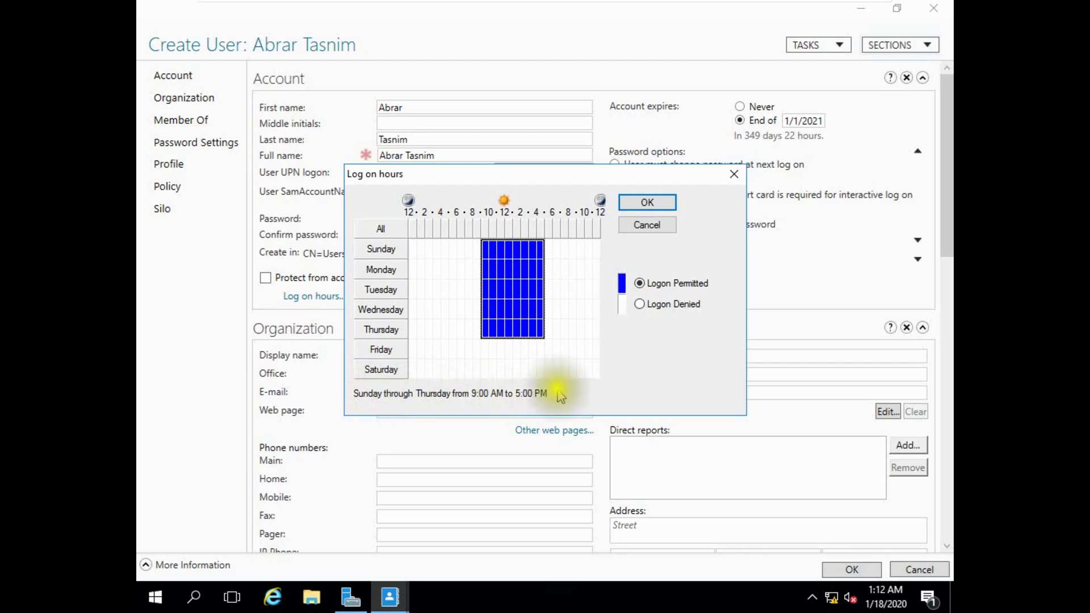
left_click(648, 203)
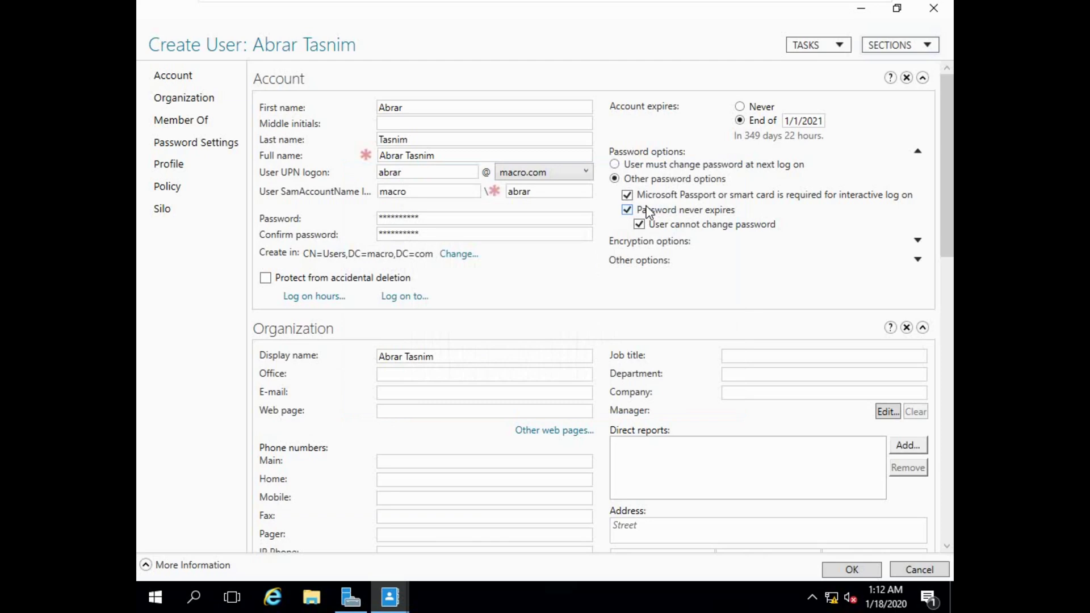
left_click(396, 298)
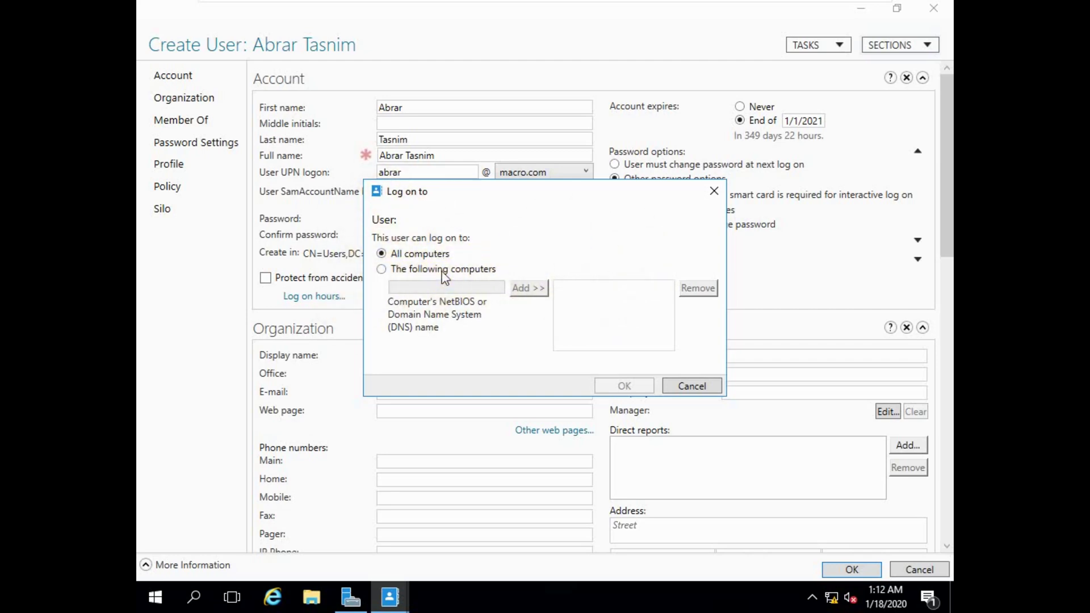
left_click(688, 385)
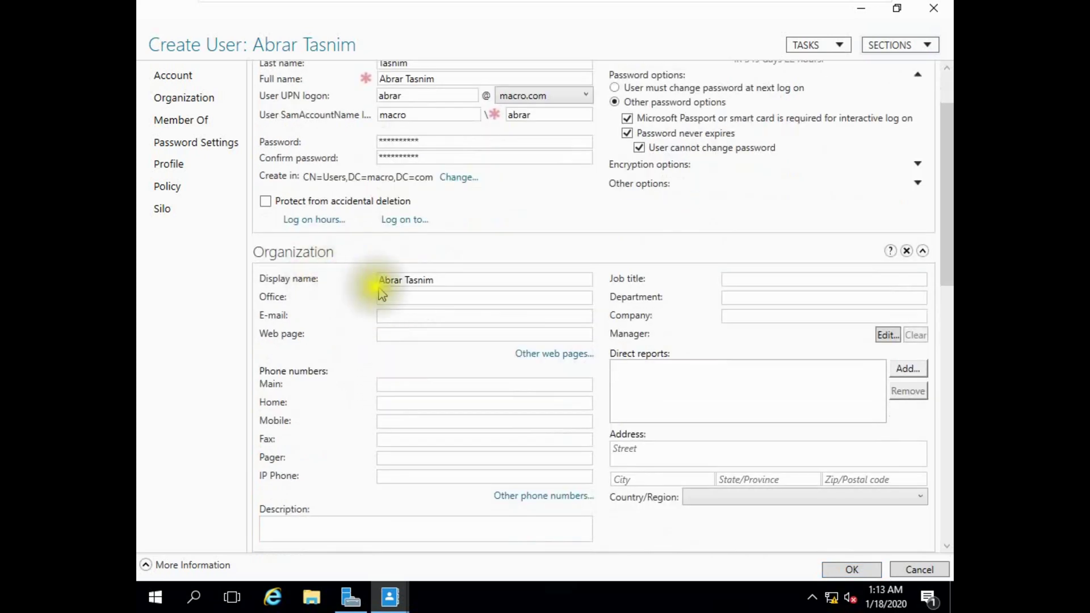
Fill in Office Bank A, Job title GM and Department IT, then reopen Log on hours.
left_click(394, 299)
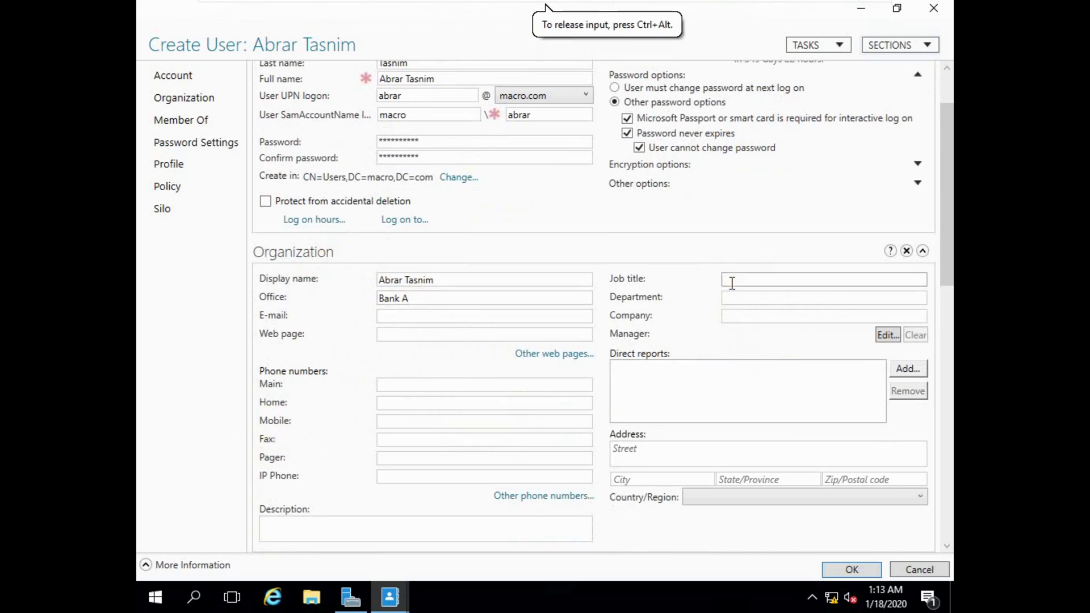
type("GM")
left_click(794, 299)
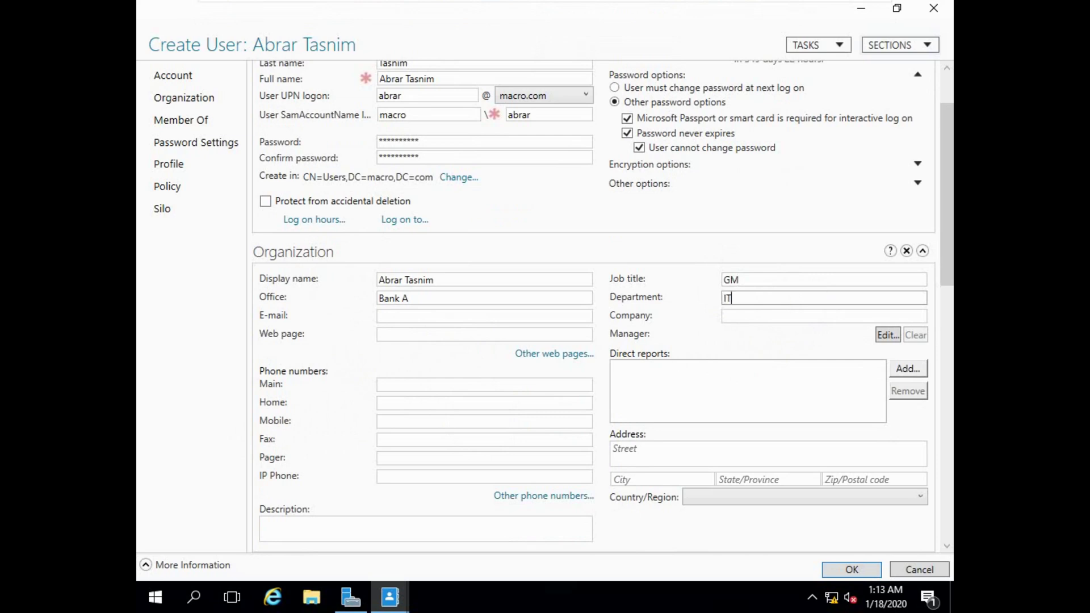
scroll(389, 324, "up", 3)
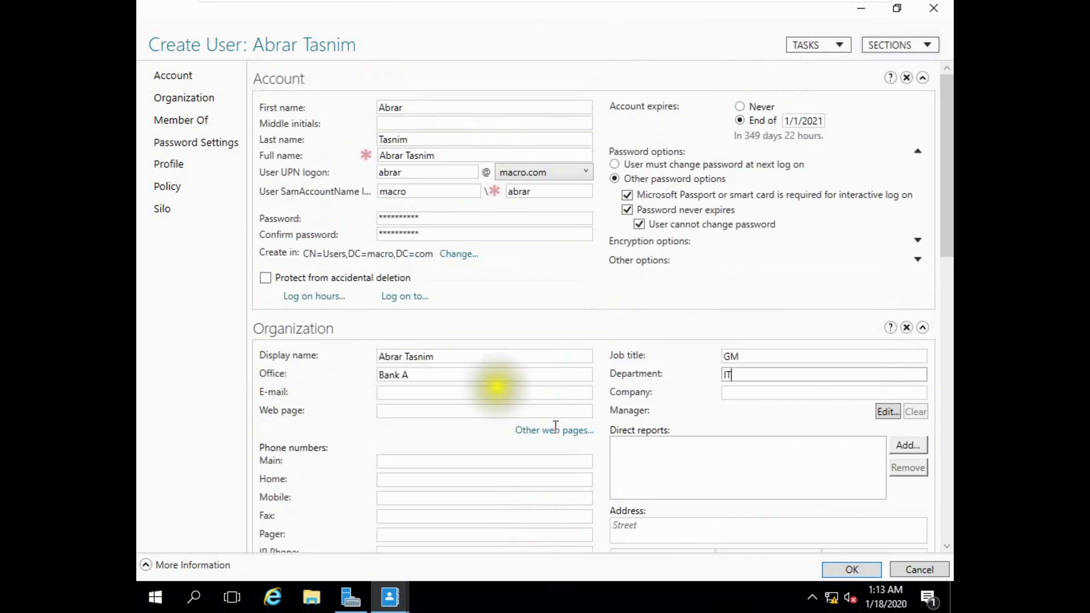
scroll(737, 530, "down", 3)
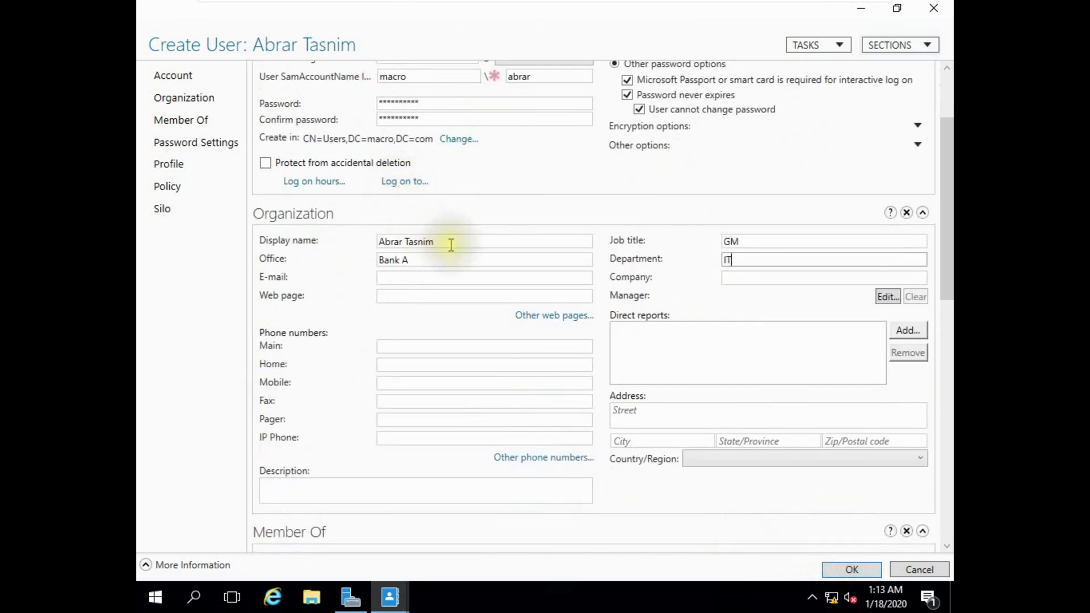
scroll(457, 259, "up", 3)
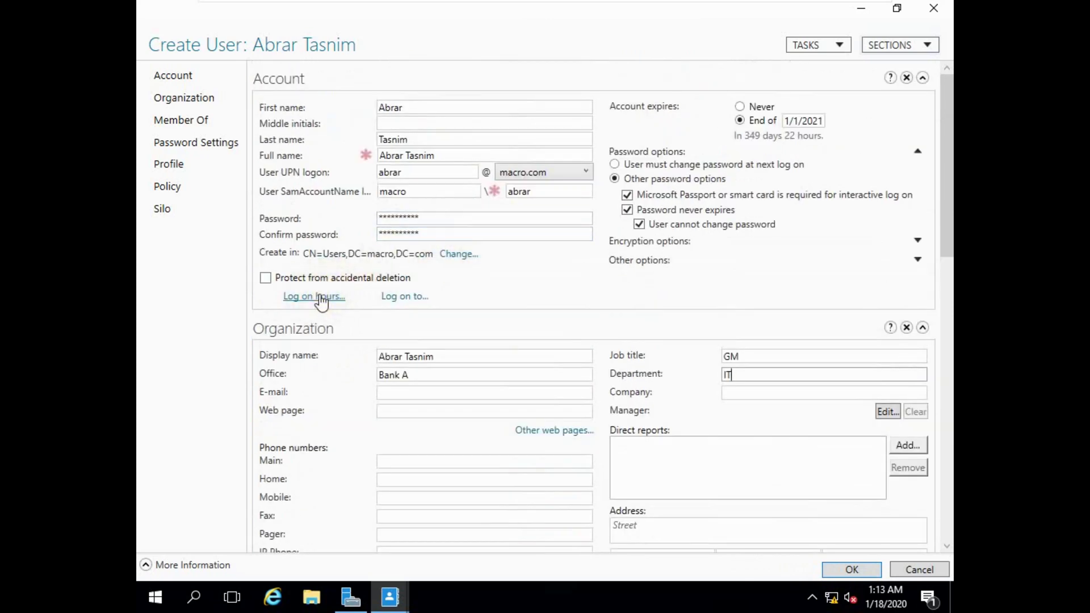
left_click(321, 297)
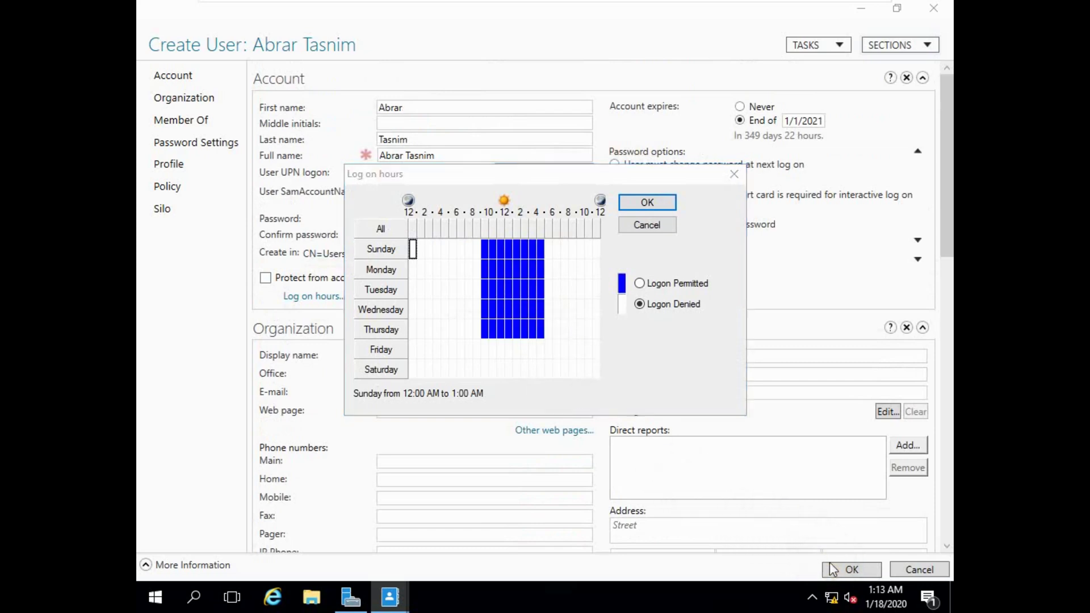
Keep the logon hours, create the account, and select the new user in the Users list.
left_click(647, 203)
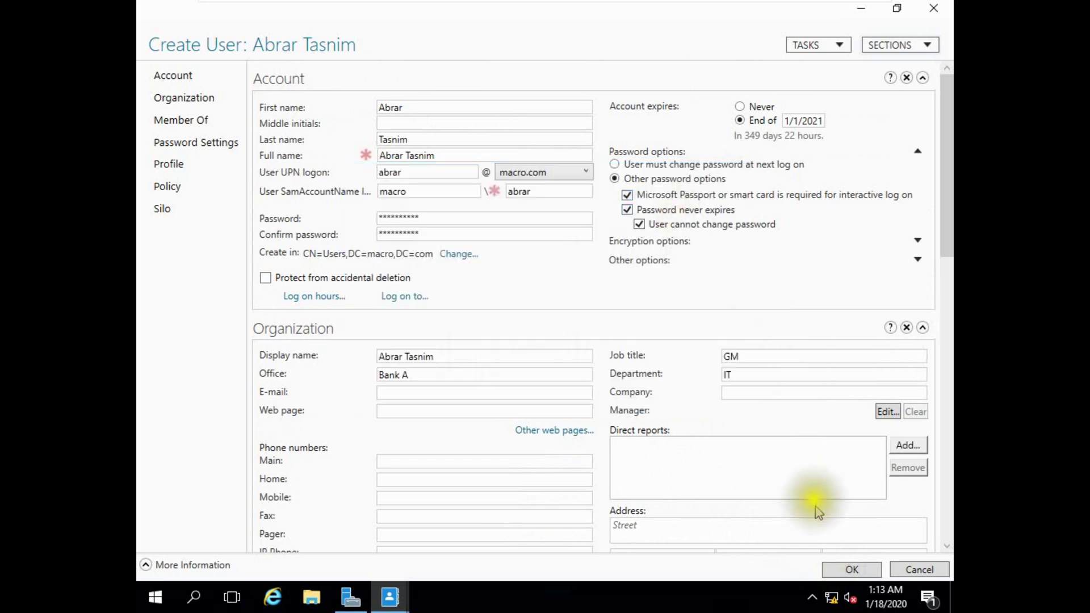
left_click(846, 569)
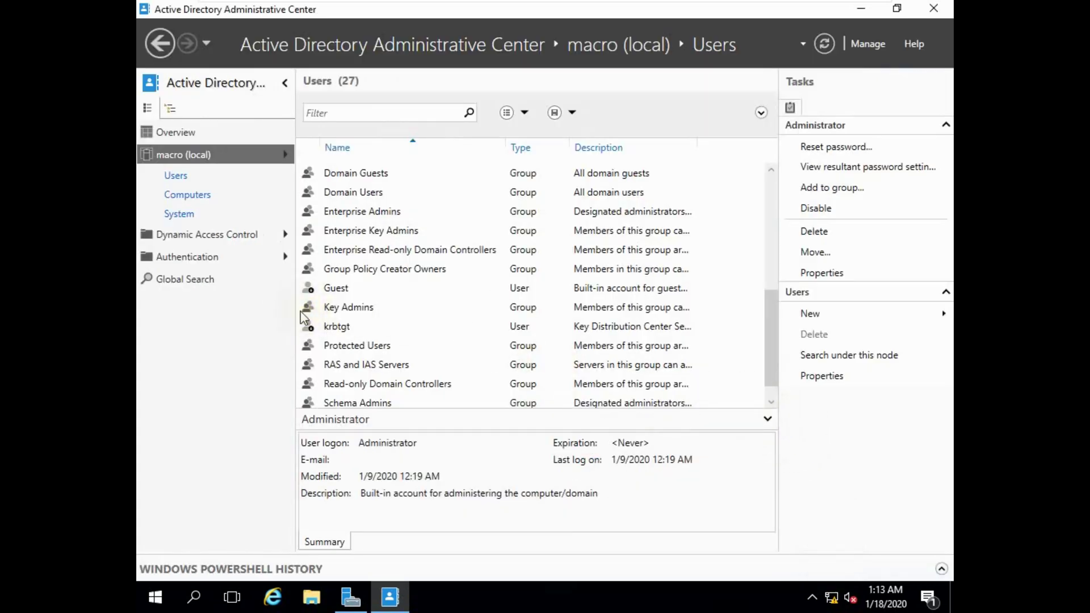
scroll(406, 382, "down", 1)
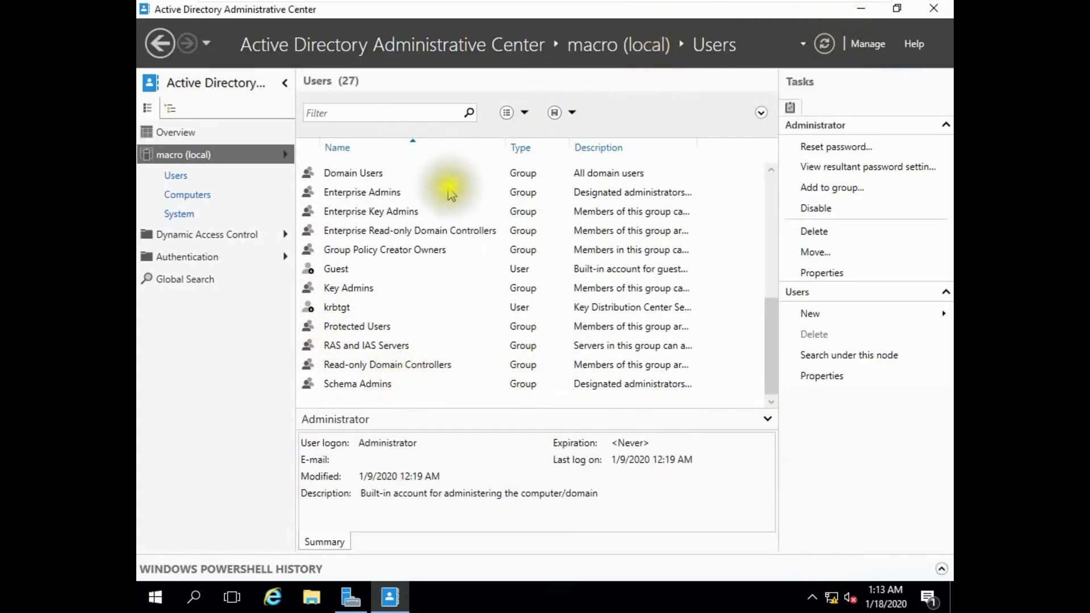
scroll(448, 190, "up", 5)
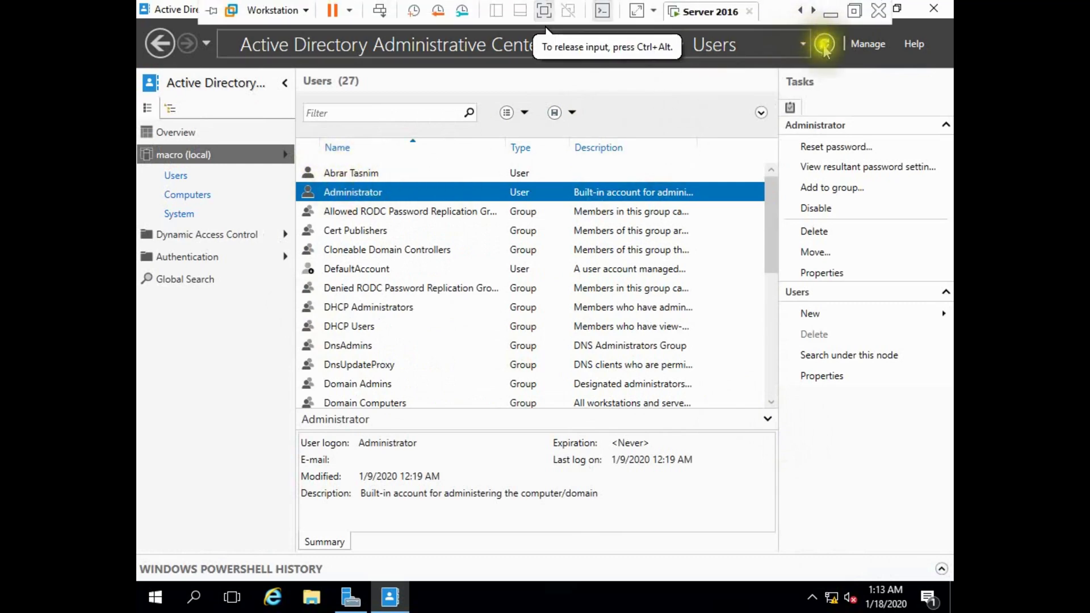
key("Up")
Minimize ADAC and launch Active Directory Users and Computers from Server Manager's Tools menu.
left_click(861, 8)
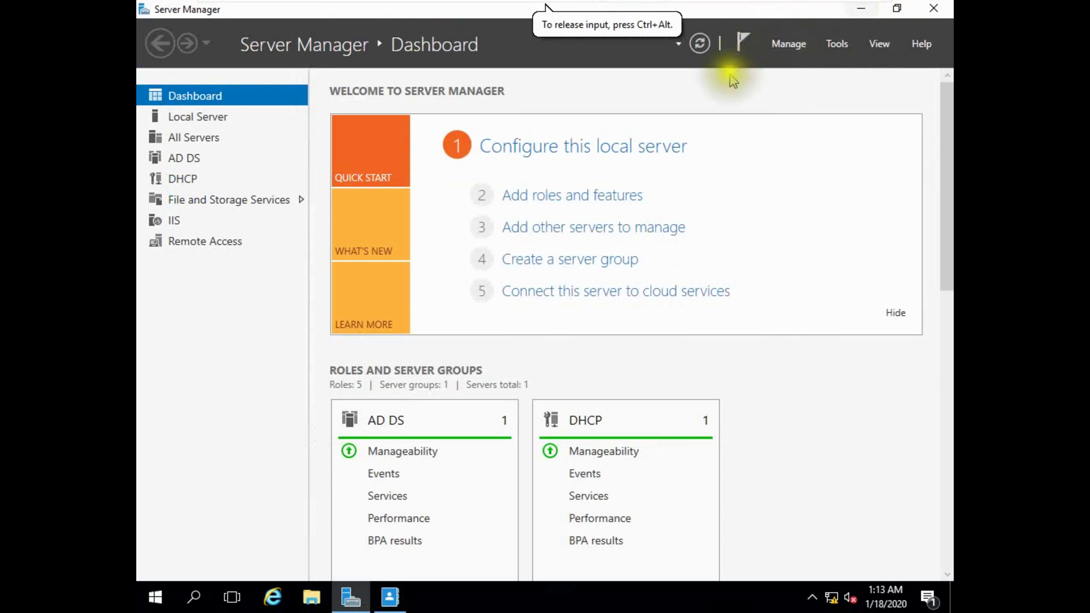
left_click(836, 44)
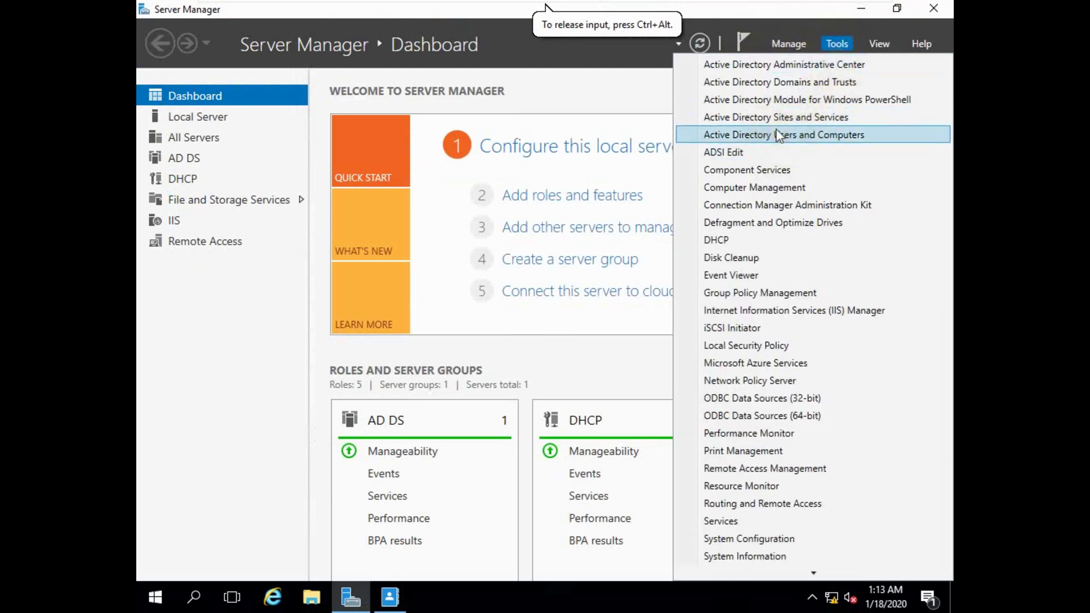
left_click(778, 135)
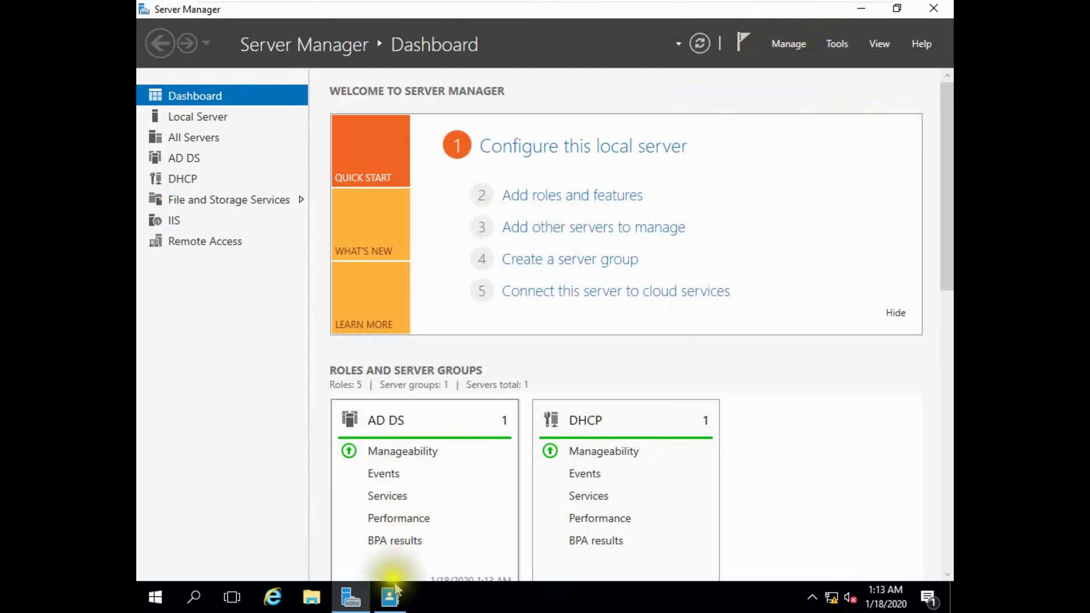
left_click(391, 595)
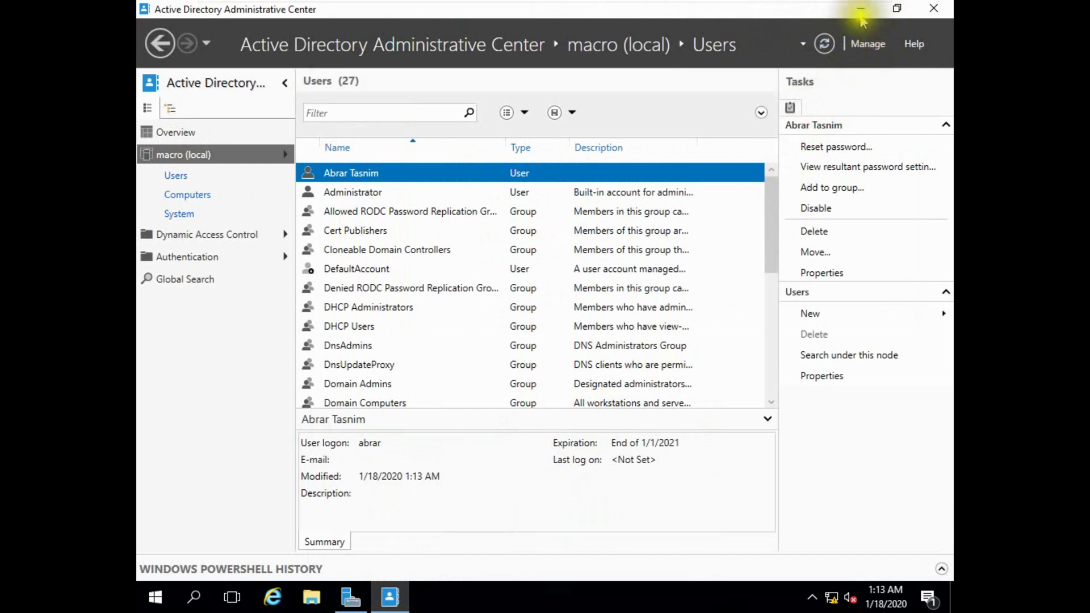
left_click(861, 9)
left_click(844, 49)
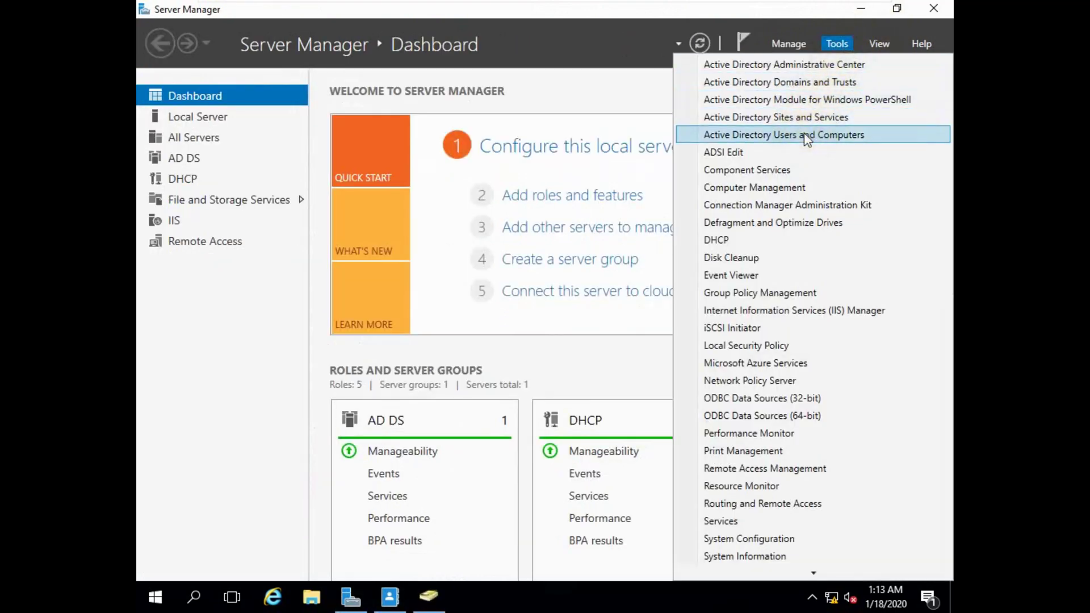
left_click(420, 599)
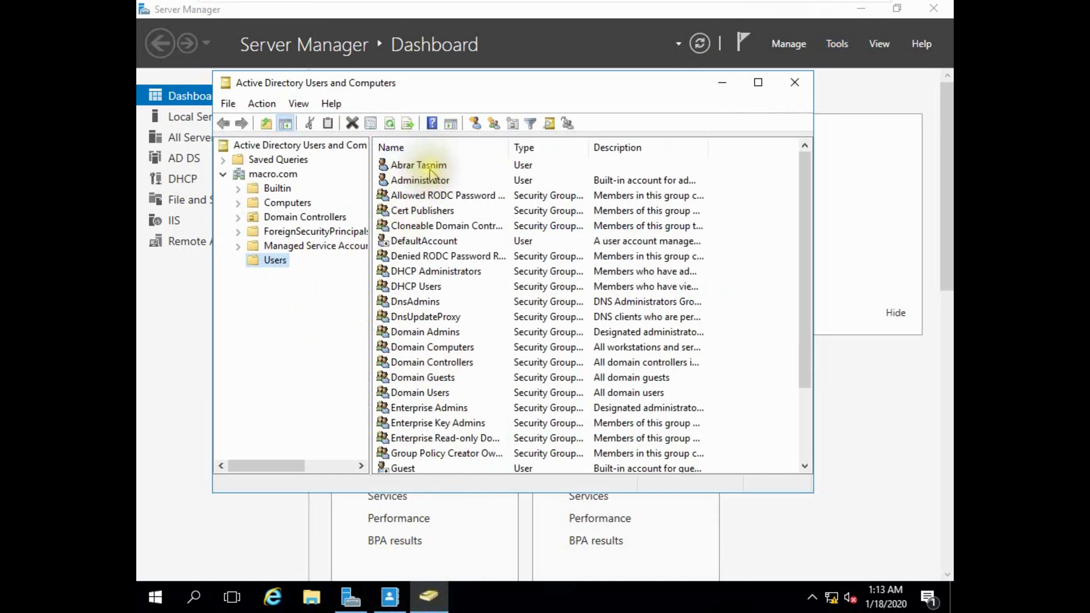
Refresh the ADUC Users list, browse Server Manager menus, exit VMware full screen, open Start.
left_click(390, 123)
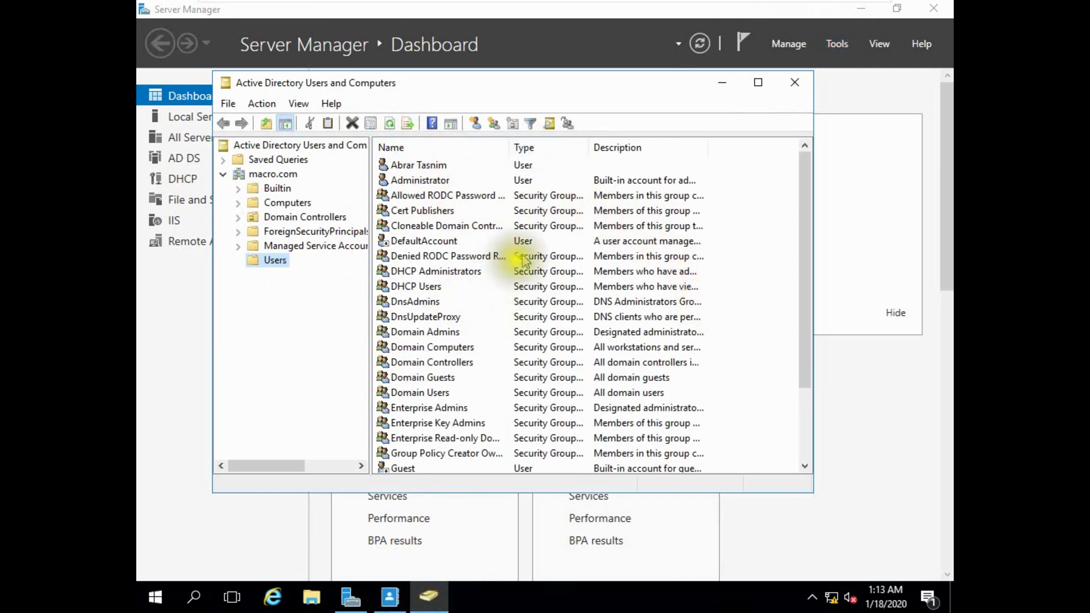
left_click(789, 46)
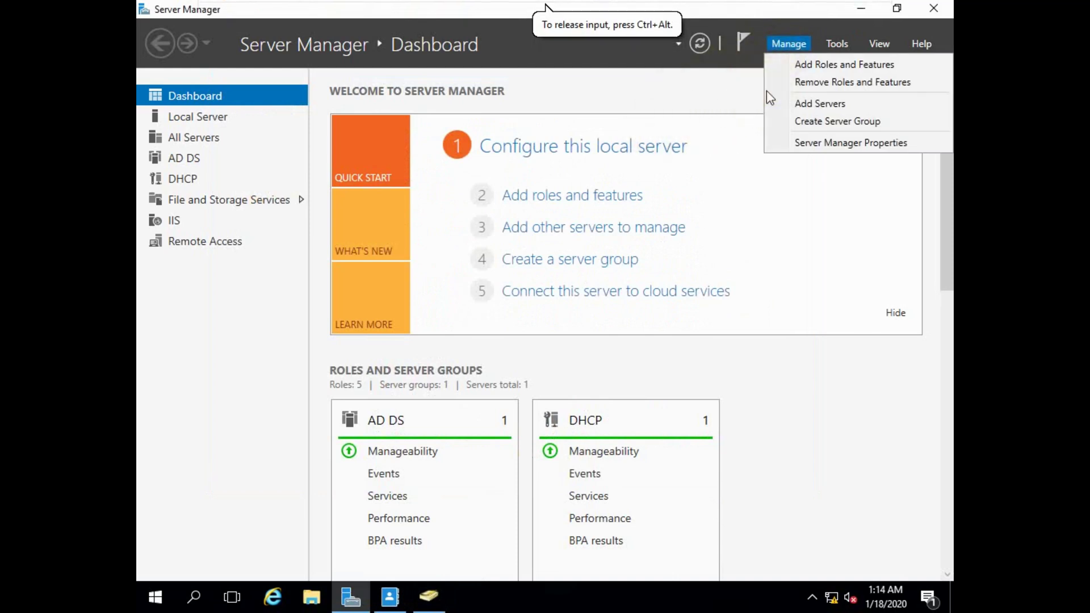
left_click(830, 49)
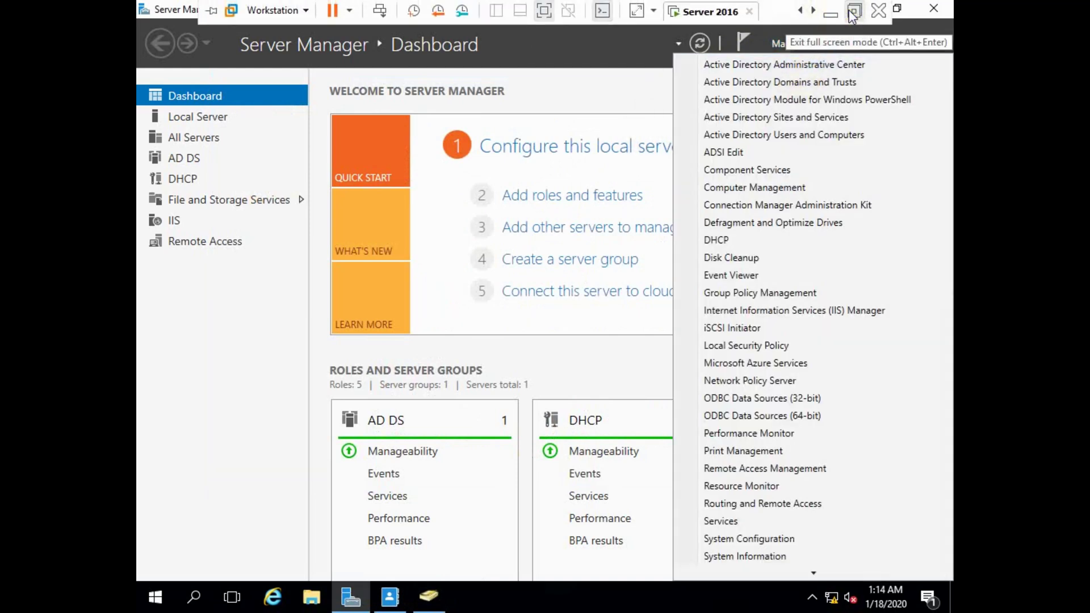
left_click(854, 11)
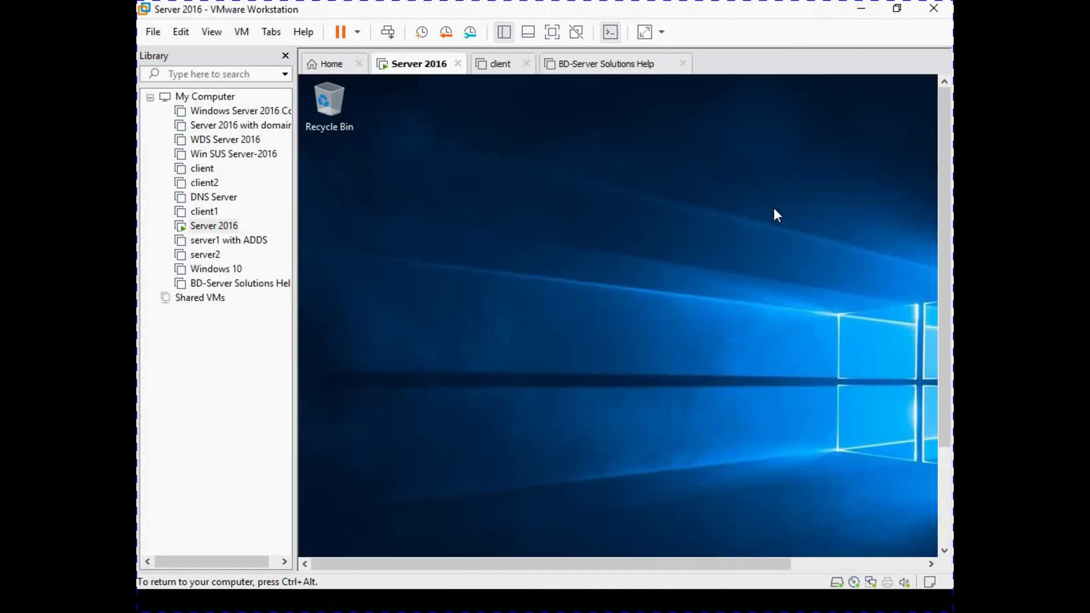
key("super")
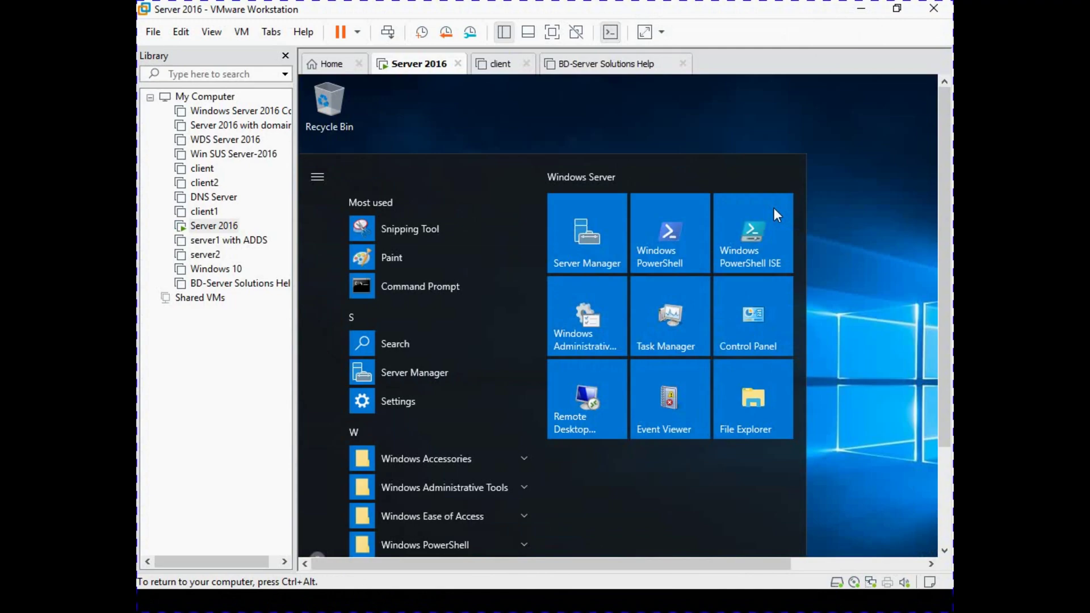